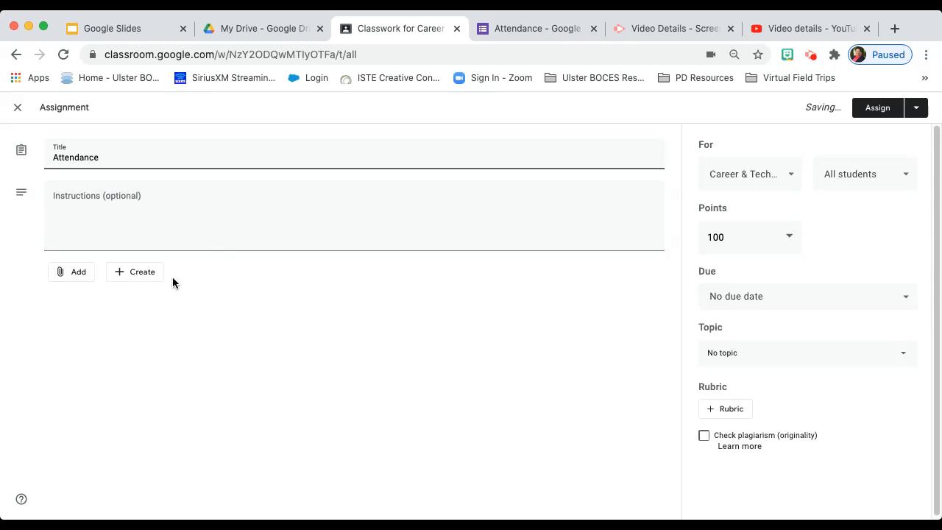
- Enter the assignment instructions "Please complete the form for attendance."
left_click(112, 207)
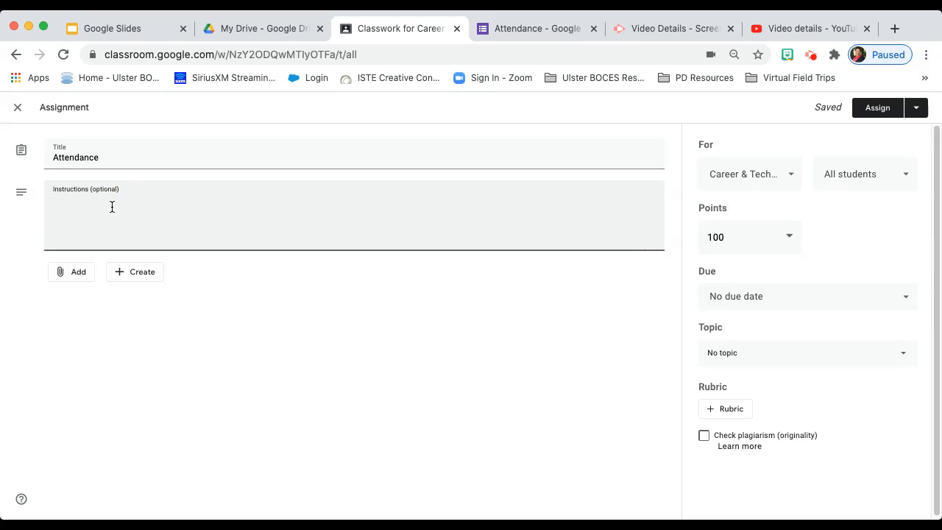
type("Please complete the form for a")
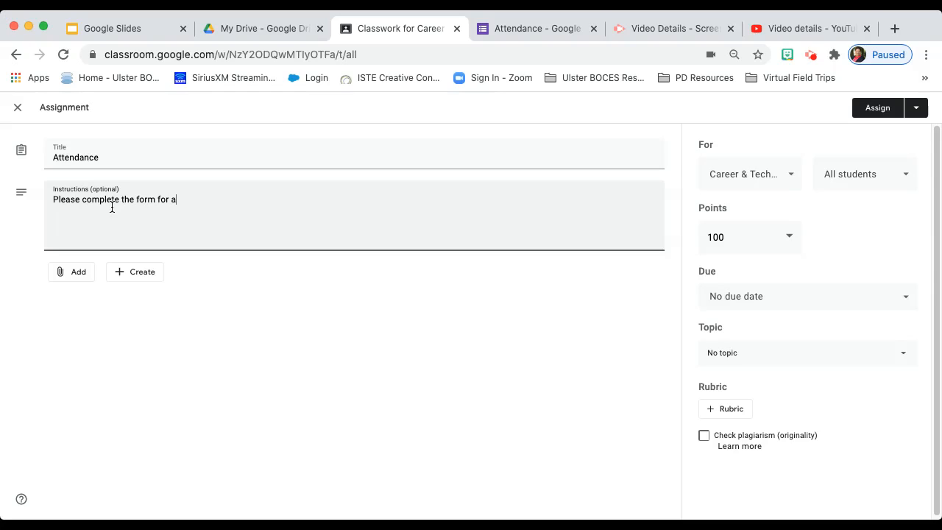
type("ttendance.")
- Create a new Google Form from within the Attendance assignment
left_click(130, 274)
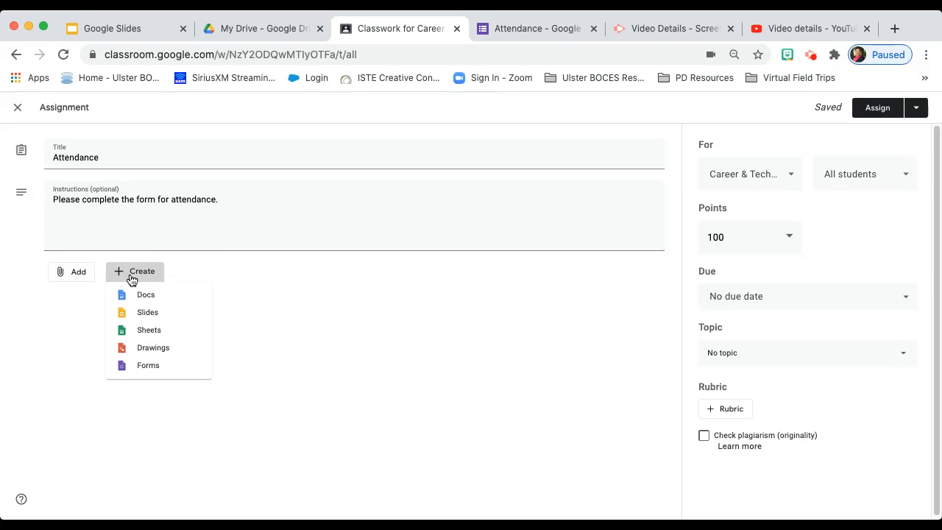
left_click(143, 365)
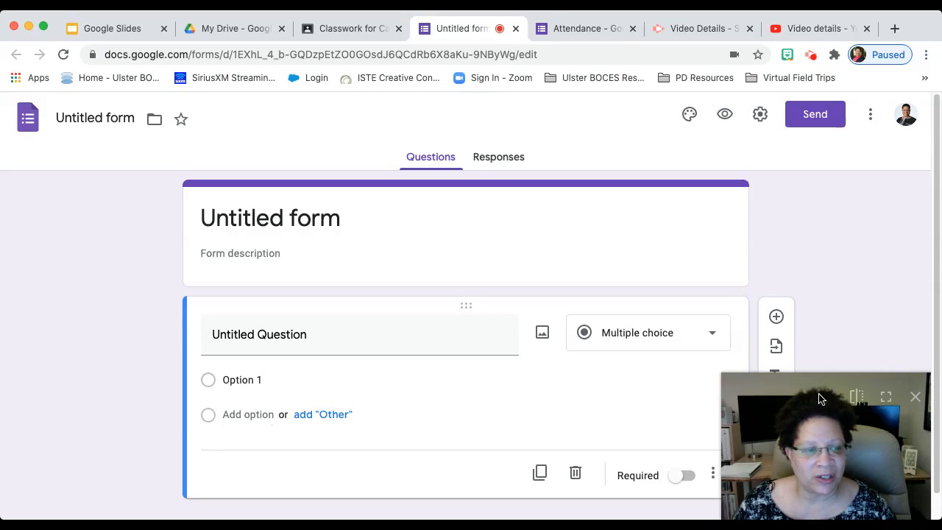
left_click(912, 397)
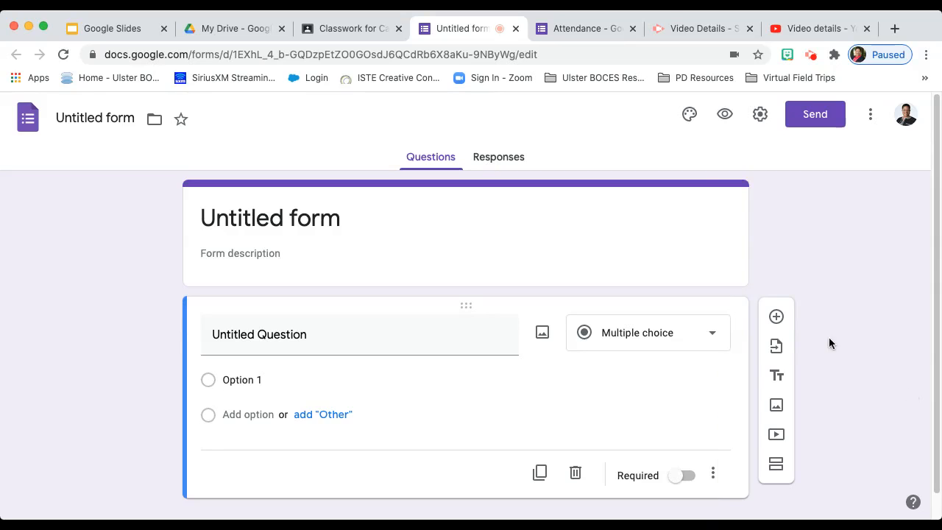
- Set the form's header image to the illustrated bookshelf from the Work and School themes
left_click(690, 113)
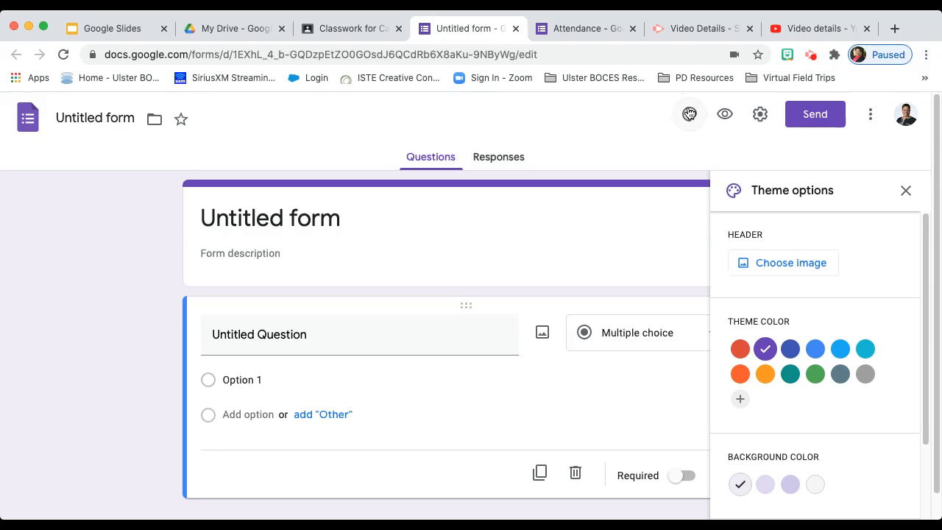
left_click(789, 263)
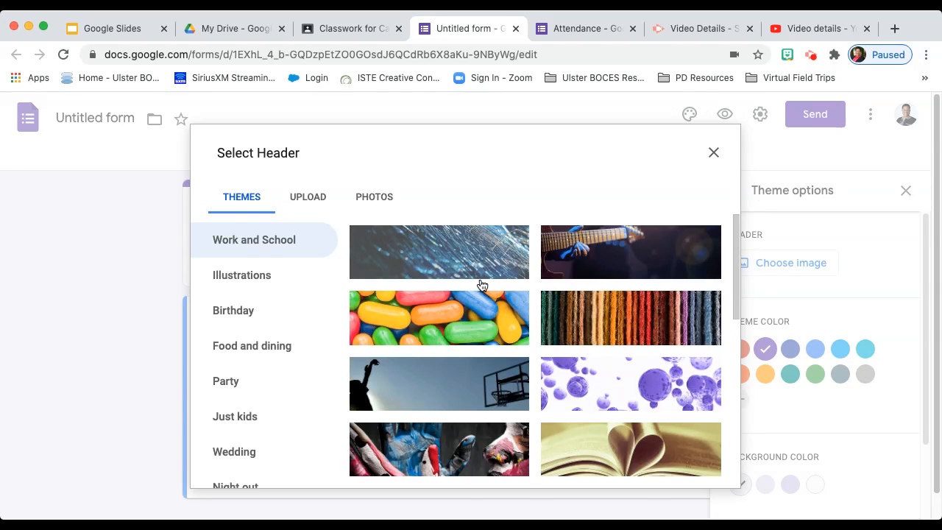
scroll(482, 285, "down", 10)
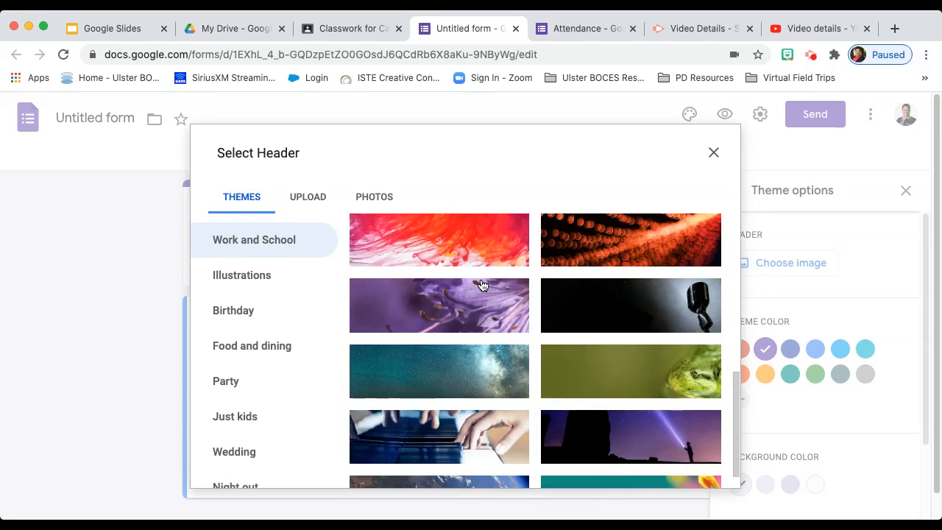
scroll(482, 285, "down", 10)
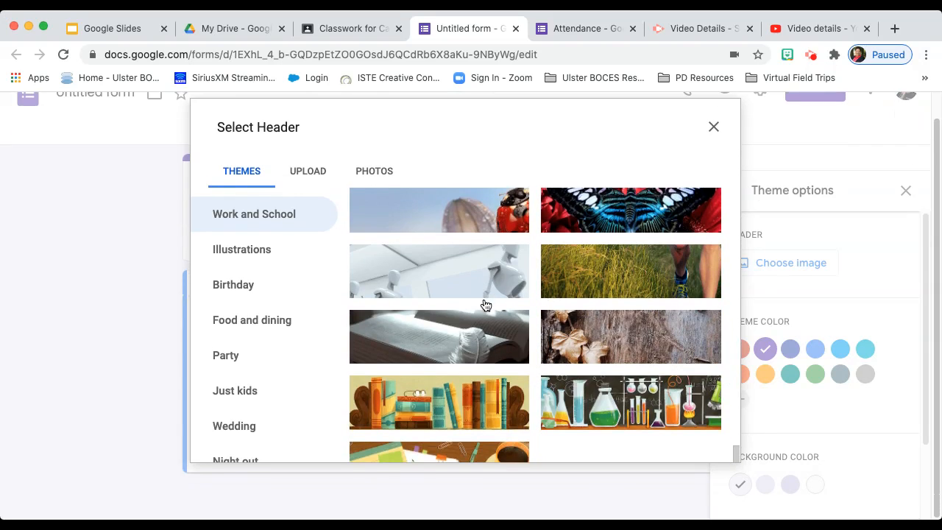
left_click(441, 397)
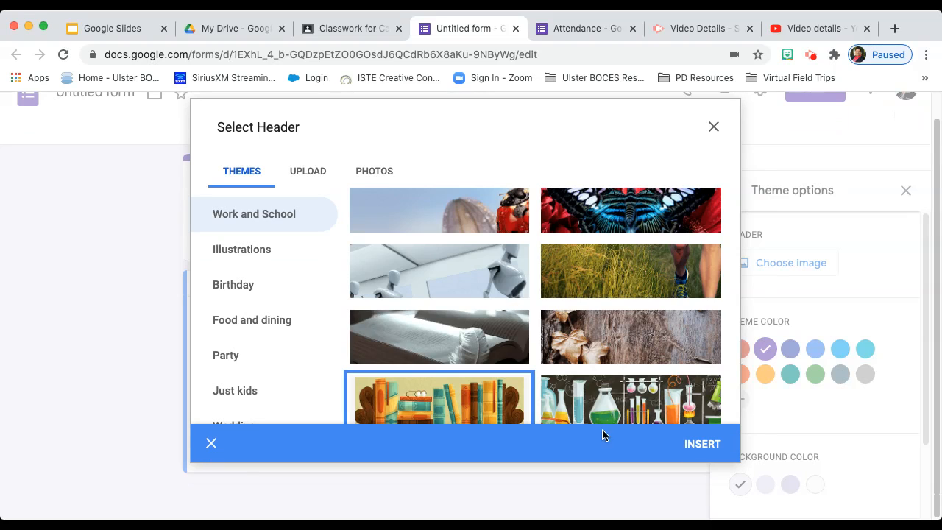
left_click(702, 446)
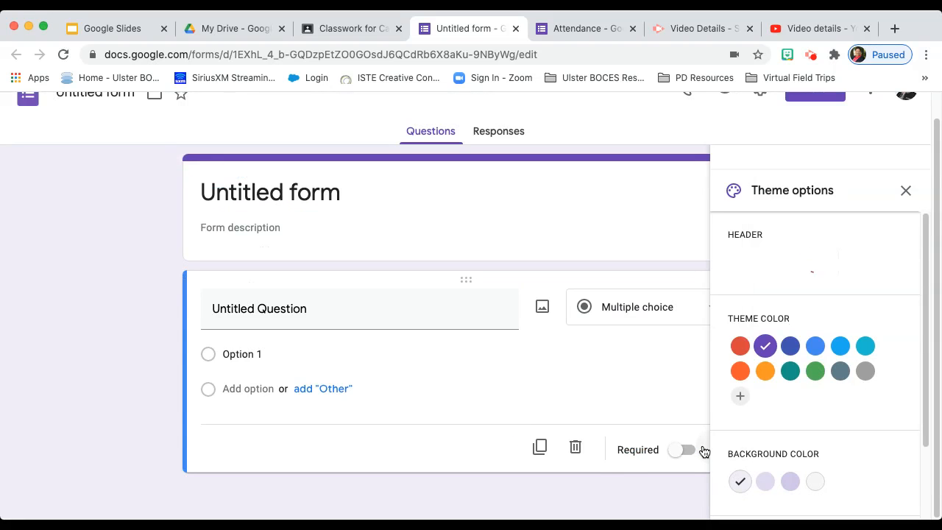
left_click(906, 189)
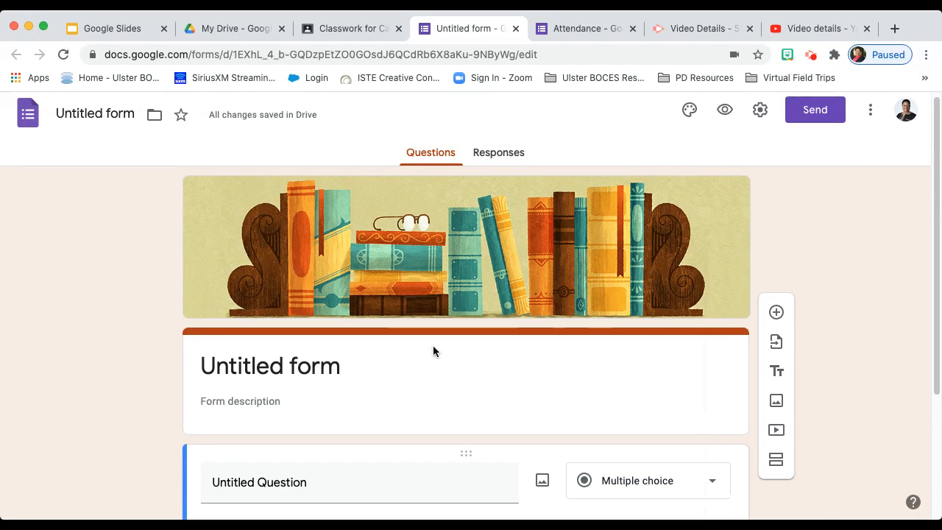
- Title the form "Attendance" and give the form file the same name
left_click(262, 368)
type("At")
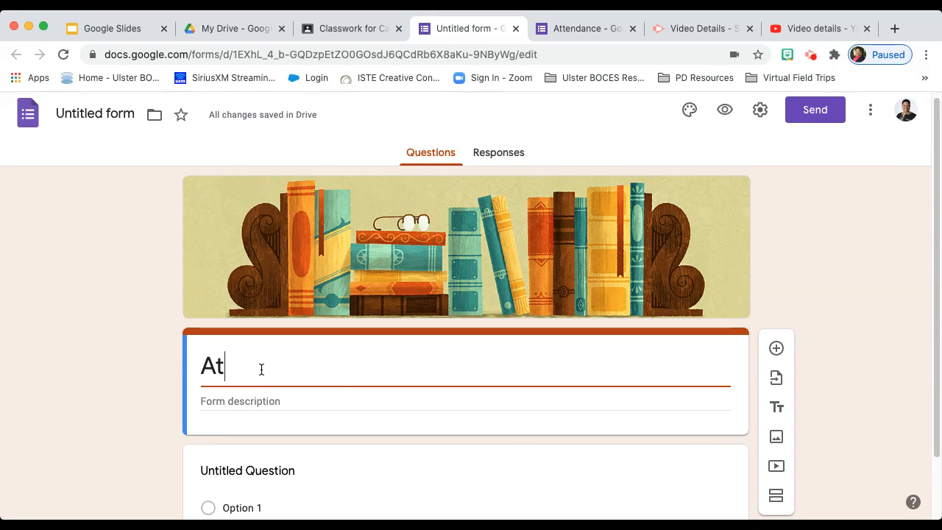
type("tendance")
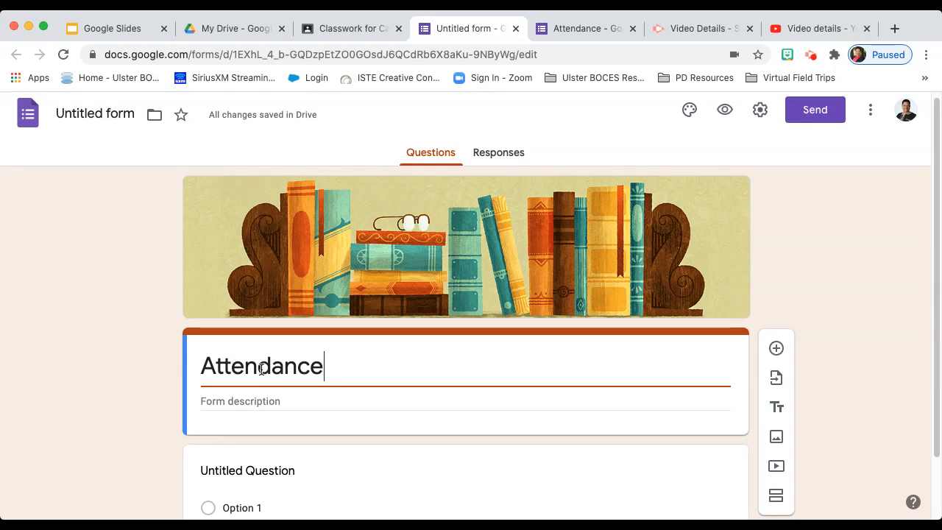
left_click(153, 265)
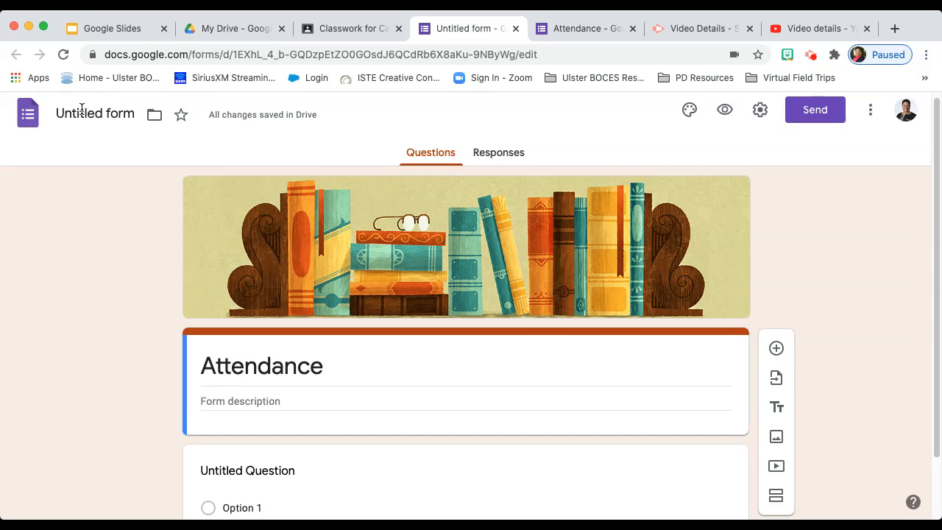
left_click(82, 109)
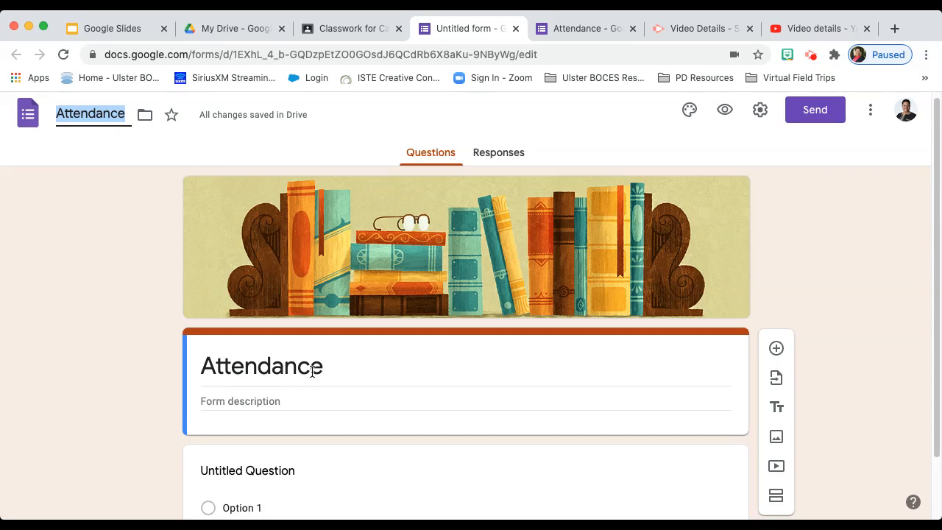
- Replace the untitled first question's text with "Your Full Name" as a short-answer question
scroll(312, 373, "down", 1)
scroll(312, 373, "down", 1)
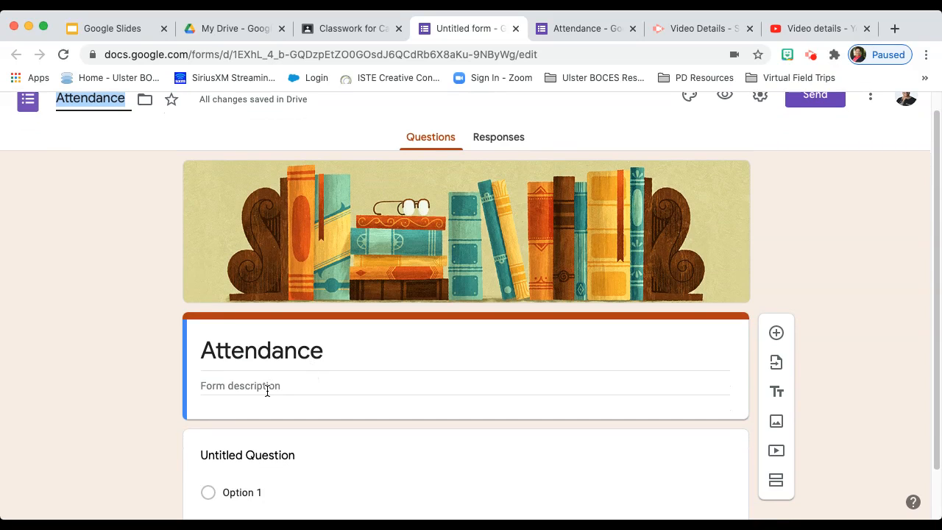
scroll(267, 391, "down", 3)
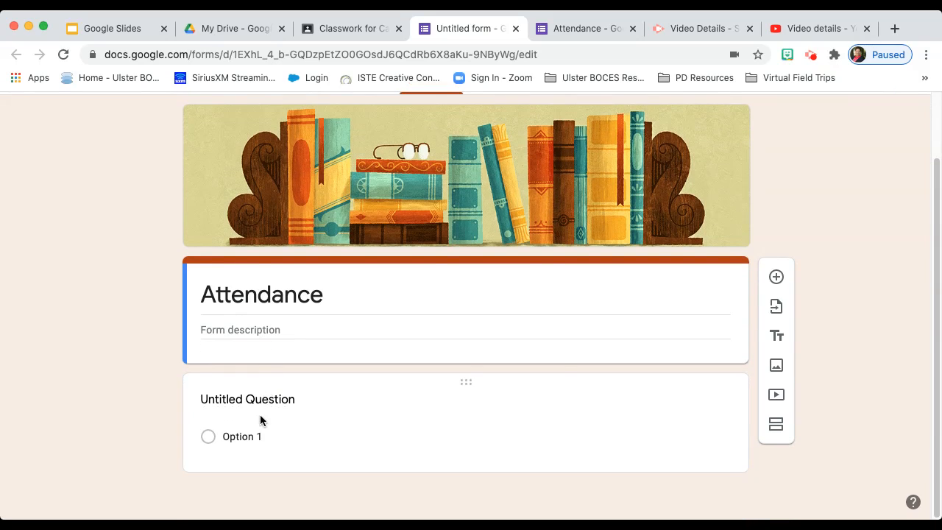
left_click(248, 436)
left_click(256, 415)
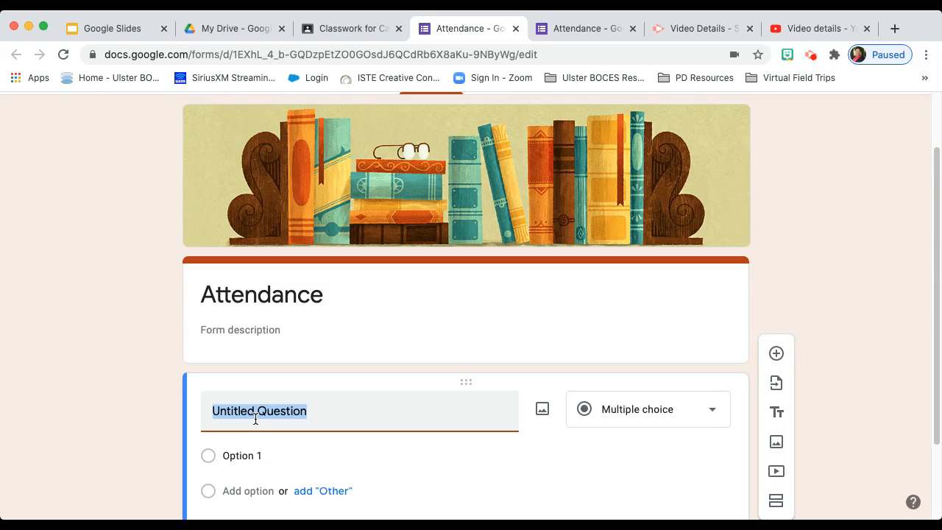
type("Y")
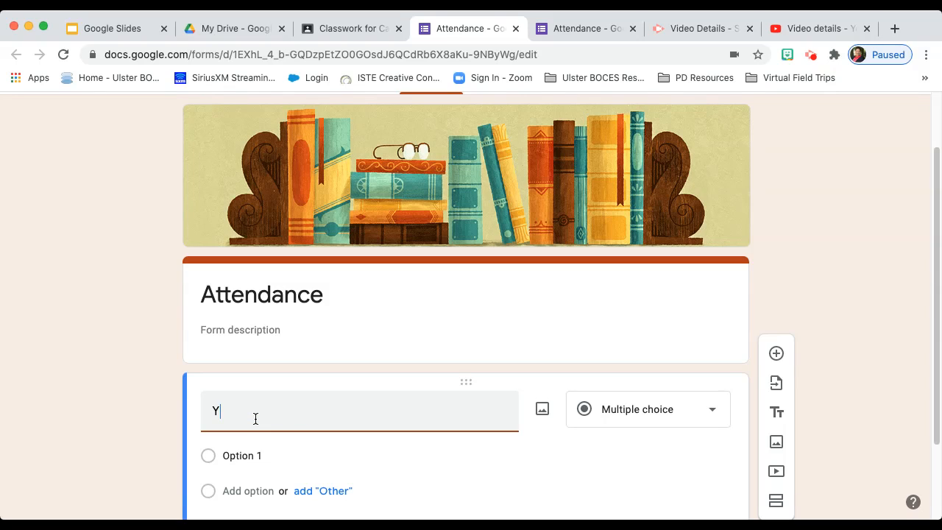
type("our Full Name")
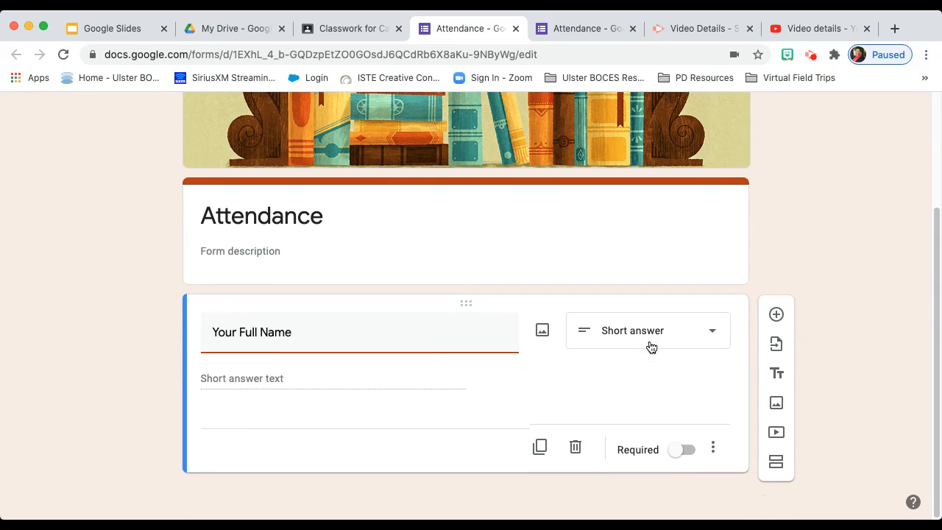
- Add a second question titled "Today's Date" and set its answer type to Date
left_click(776, 315)
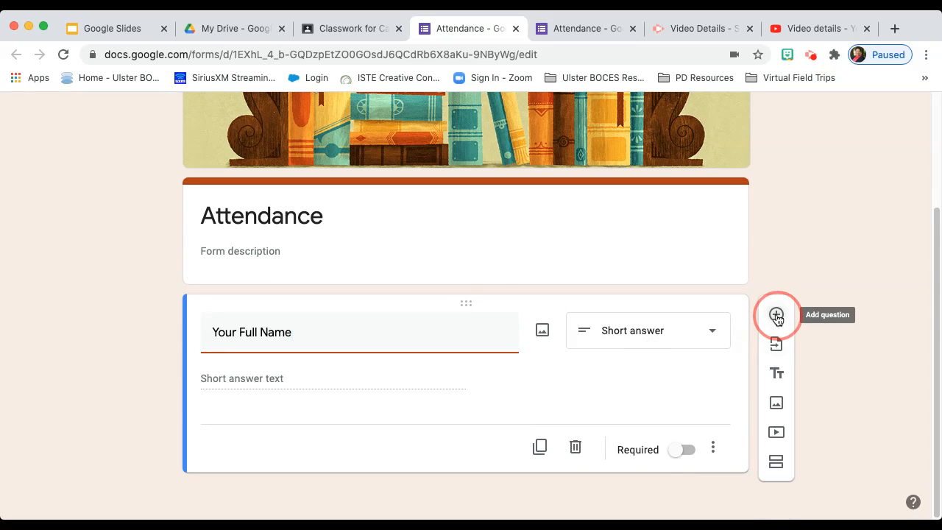
left_click(274, 336)
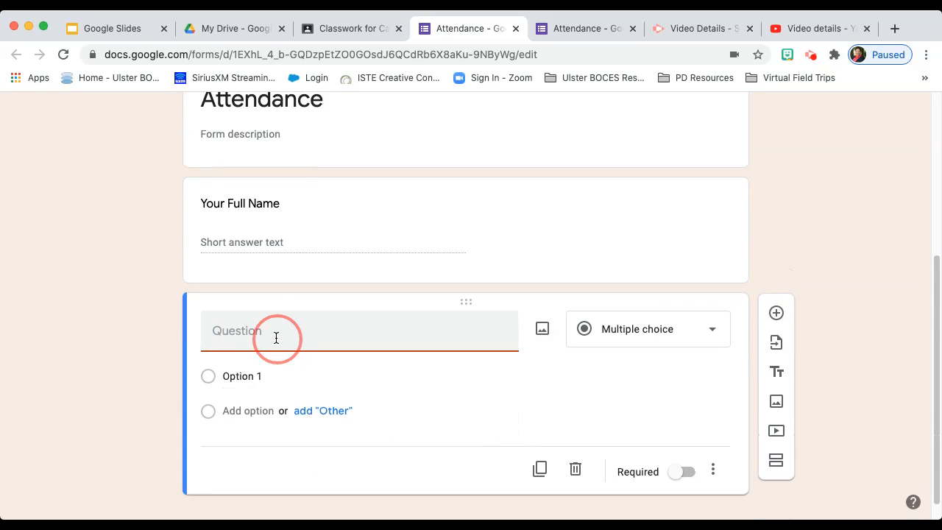
type("Today'")
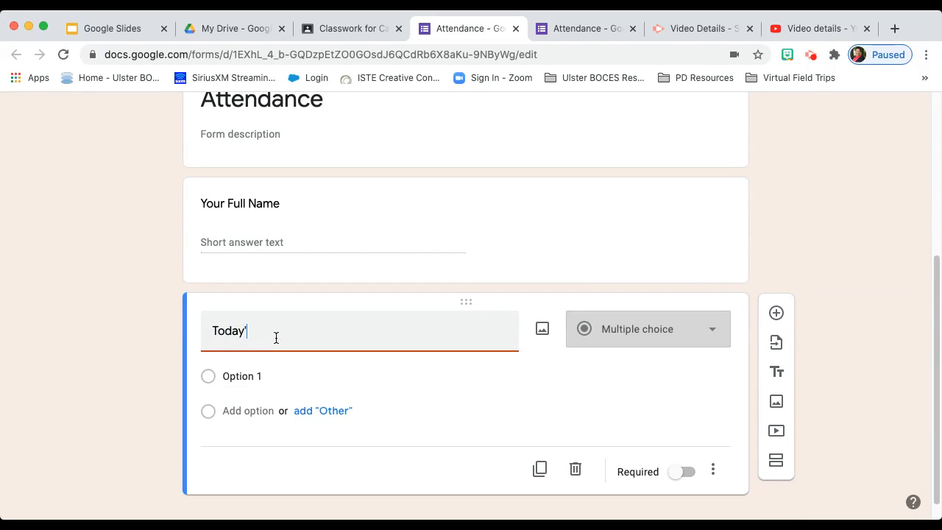
type("s Date")
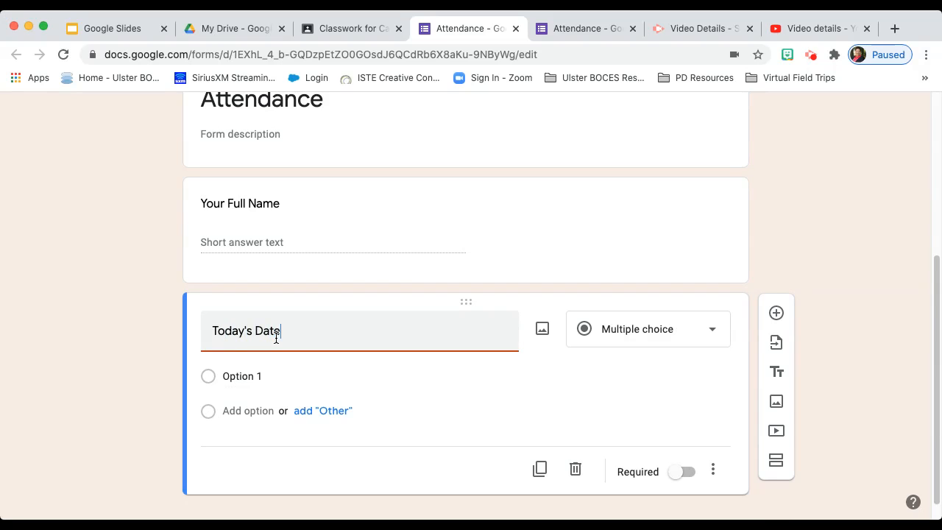
left_click(664, 330)
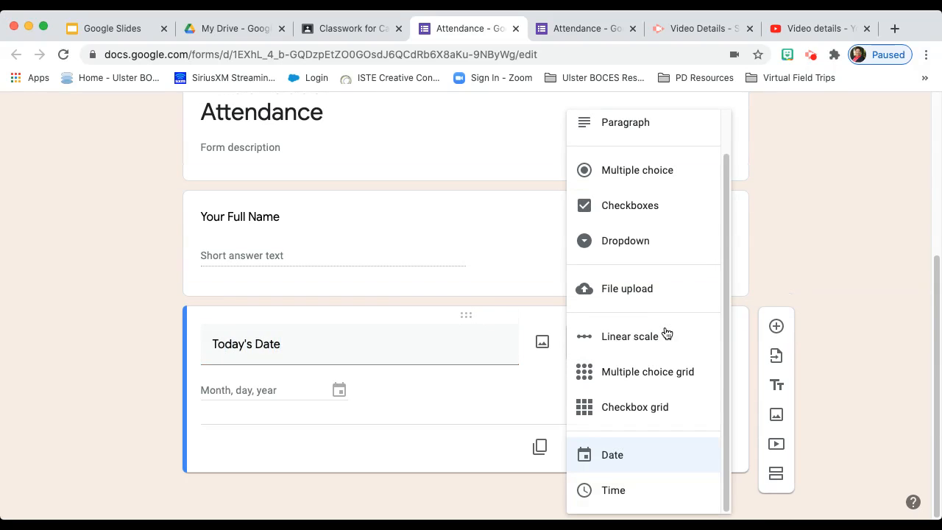
left_click(620, 461)
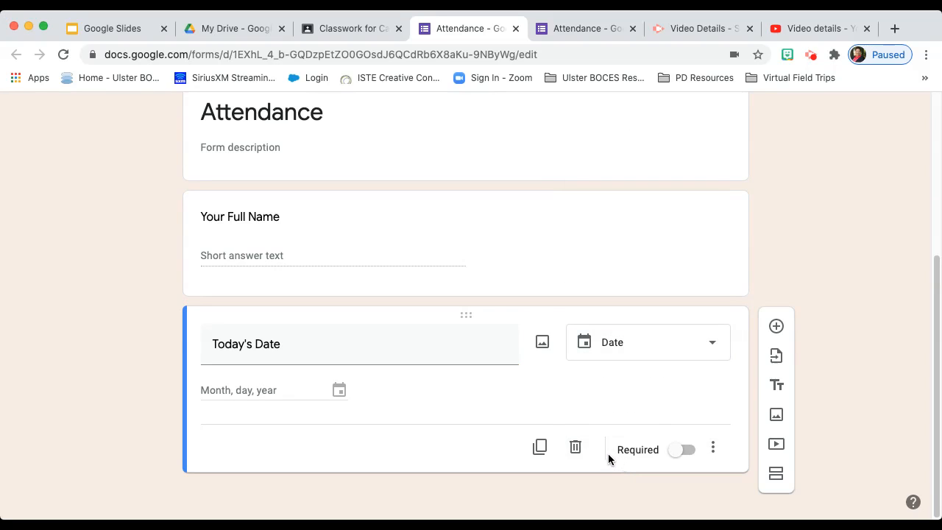
- Add a third question titled "Trivia Question" and set its answer type to Multiple choice
left_click(776, 326)
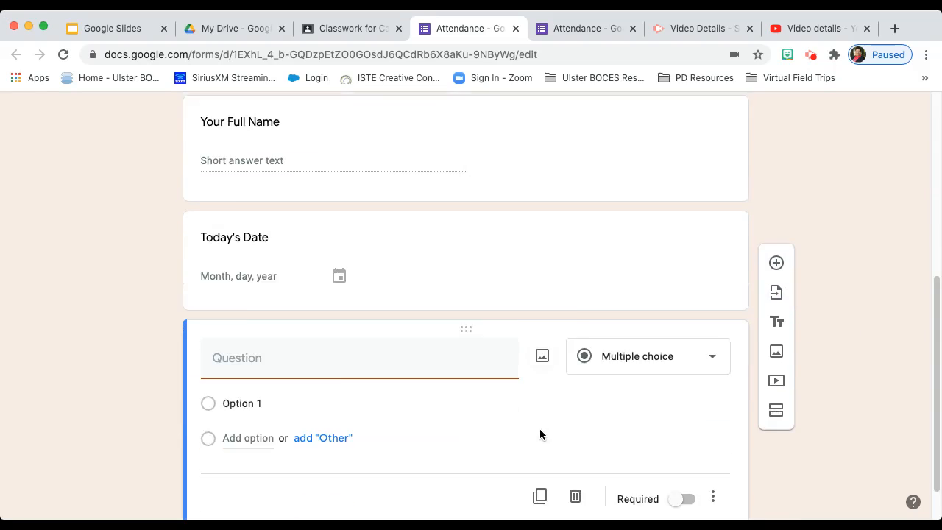
left_click(305, 307)
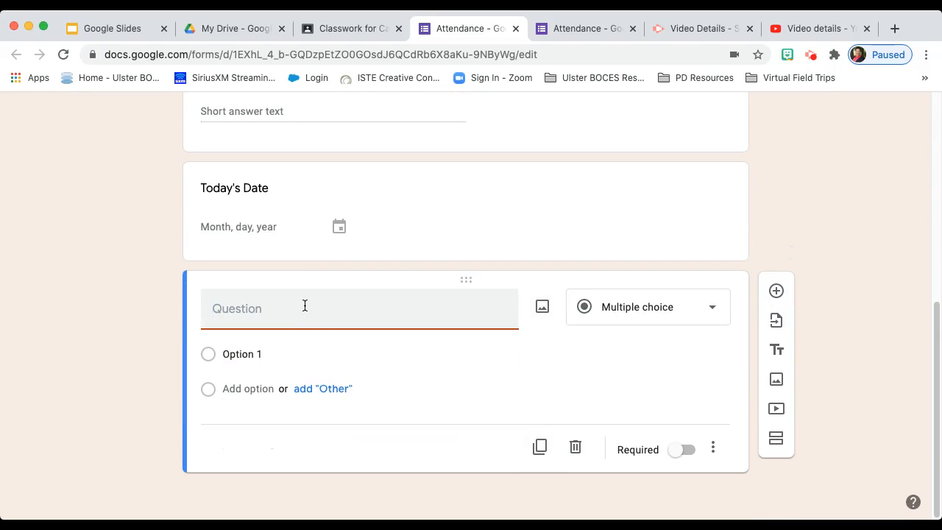
type("Trivi")
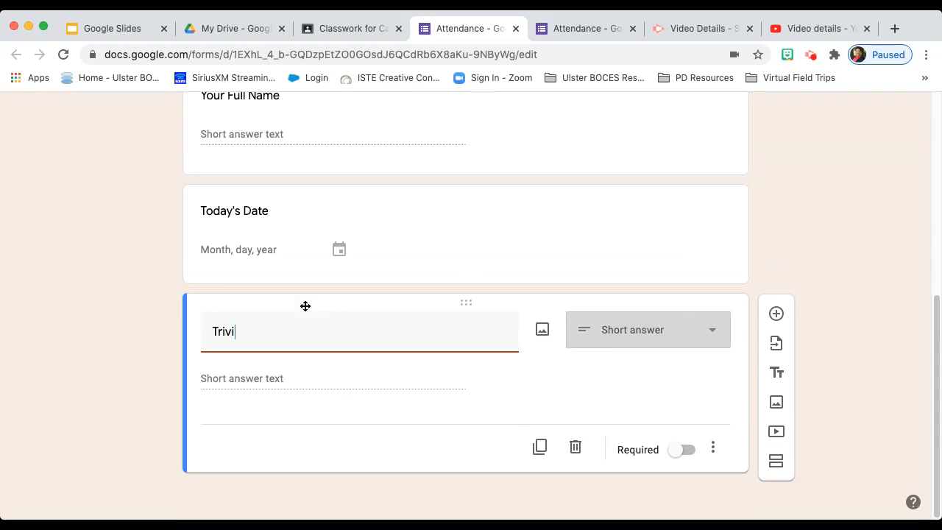
type("a Question")
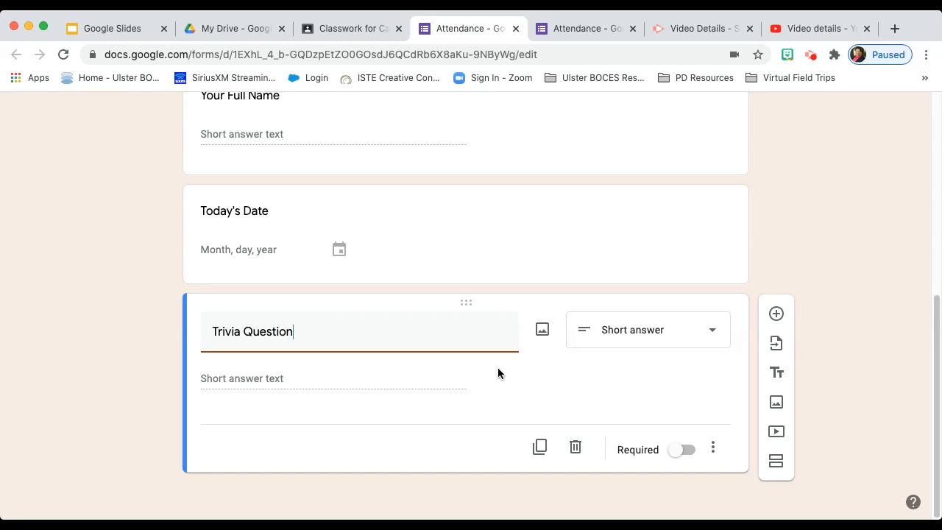
left_click(648, 335)
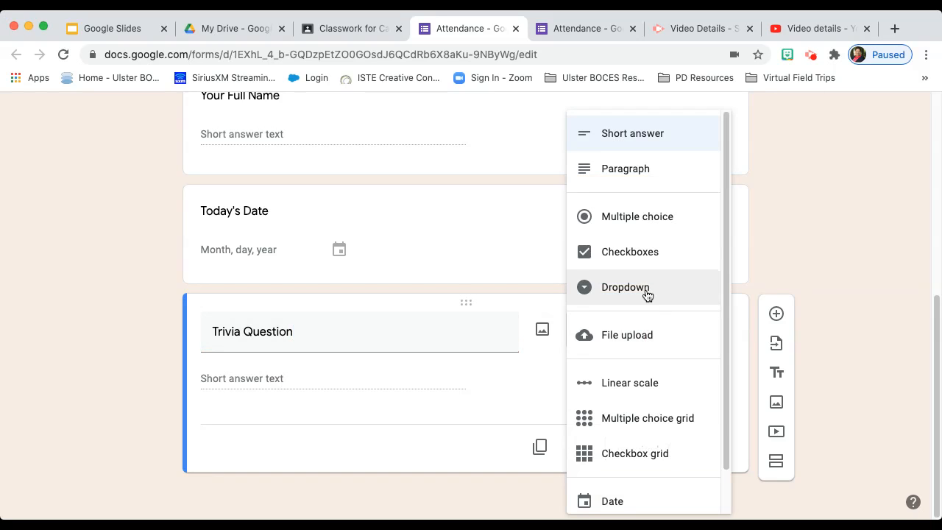
left_click(645, 222)
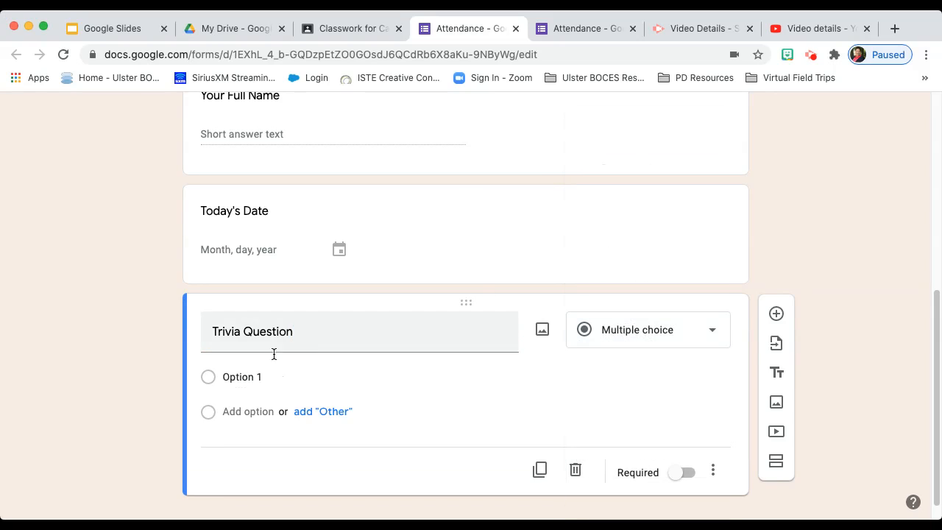
- Fill in the Trivia Question's answer options as A, B, C and D, accepting all the suggested options
left_click(240, 376)
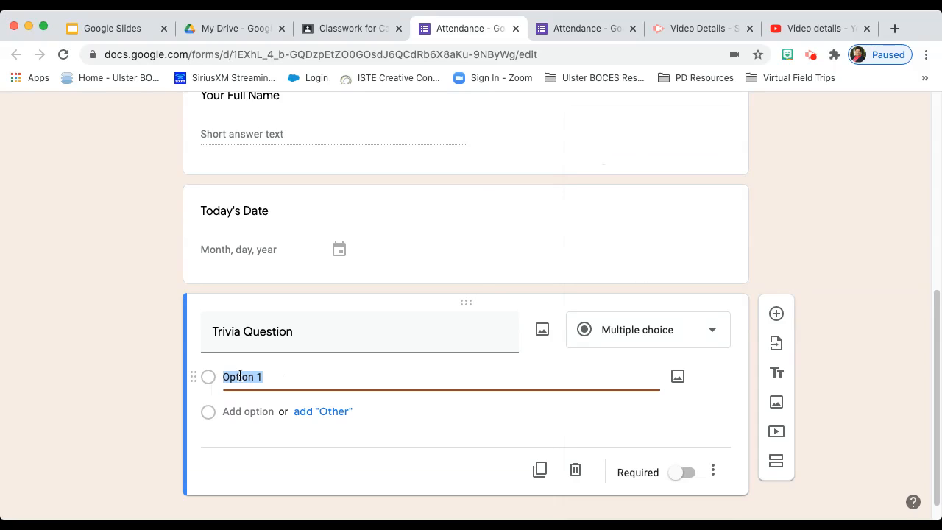
type("A")
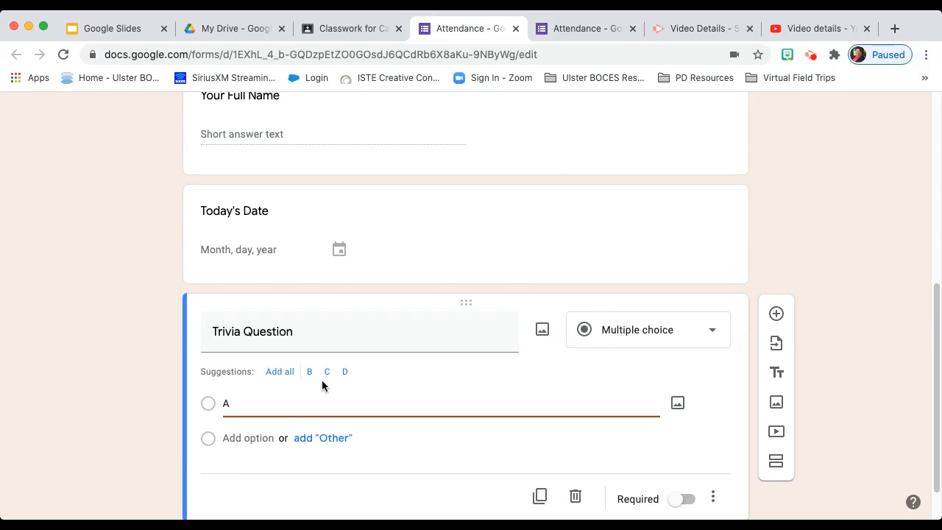
left_click(275, 374)
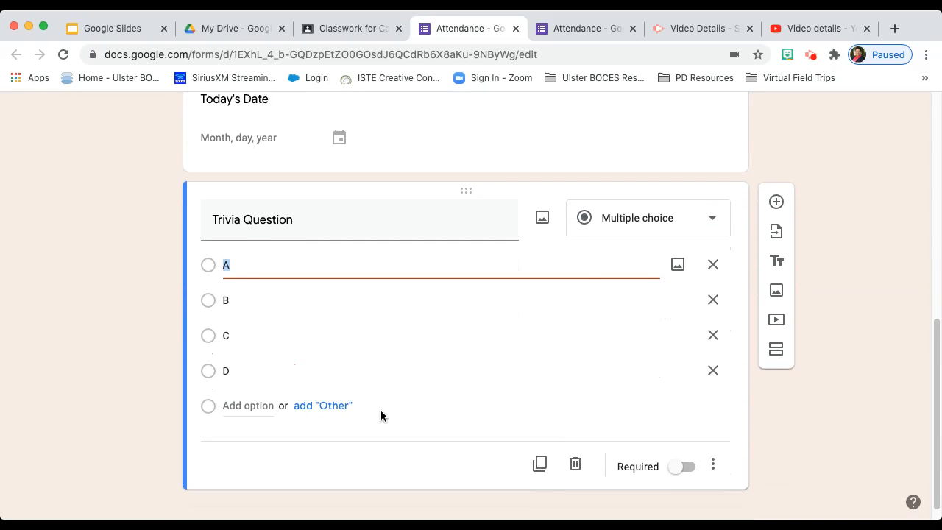
- Make the Today's Date, Your Full Name and Trivia Question items required
scroll(380, 410, "up", 3)
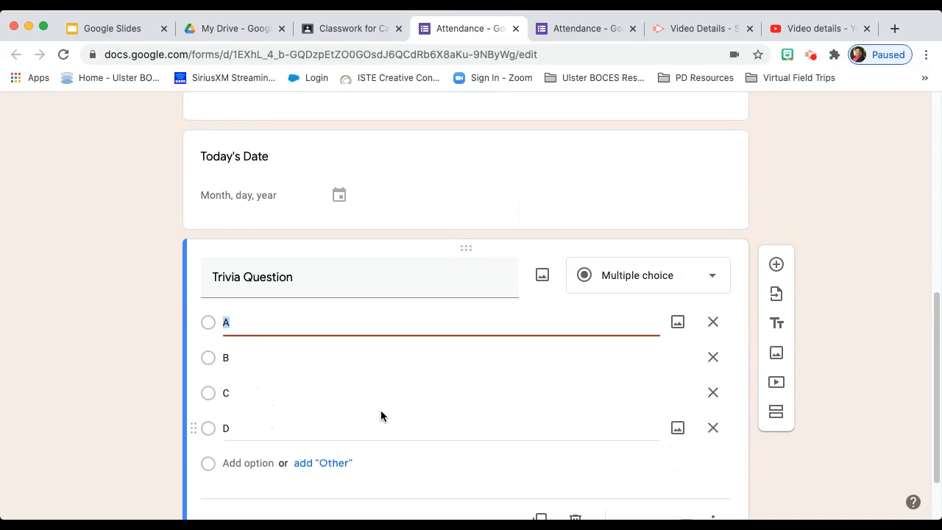
scroll(381, 412, "up", 1)
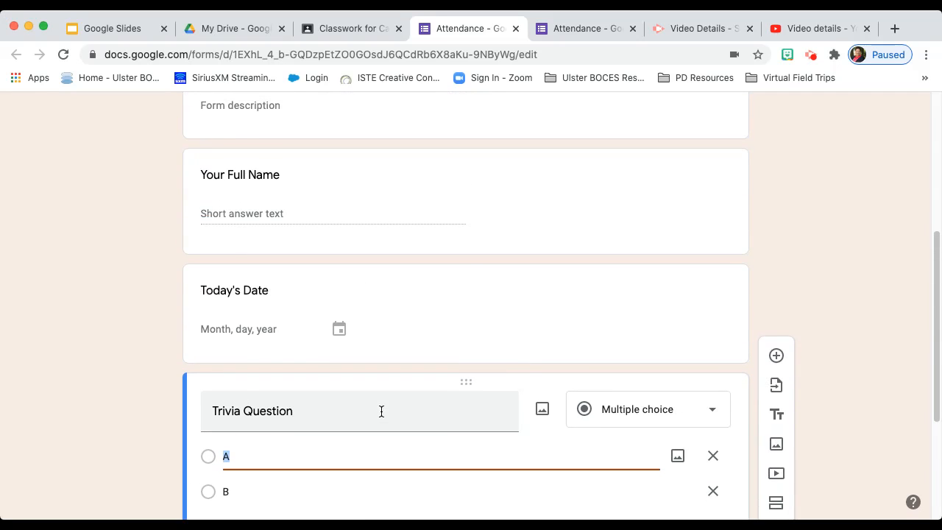
left_click(603, 343)
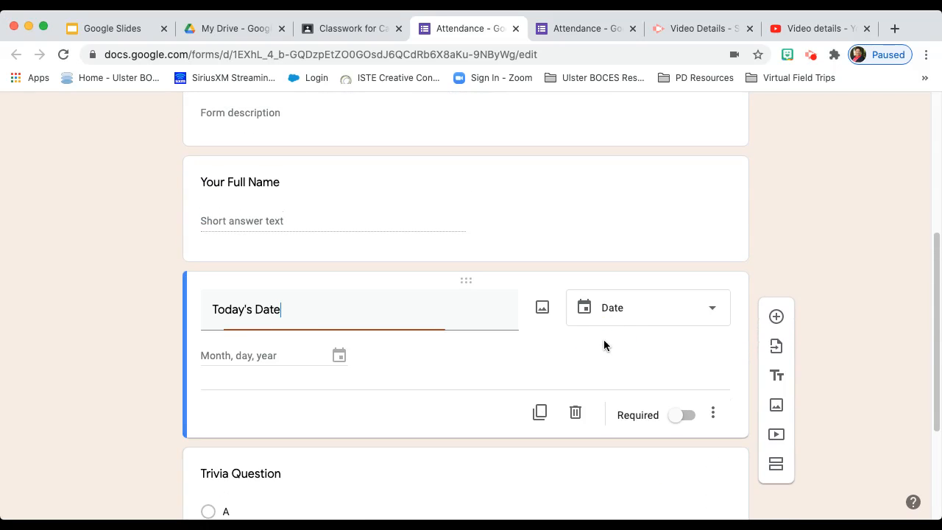
left_click(685, 416)
left_click(687, 420)
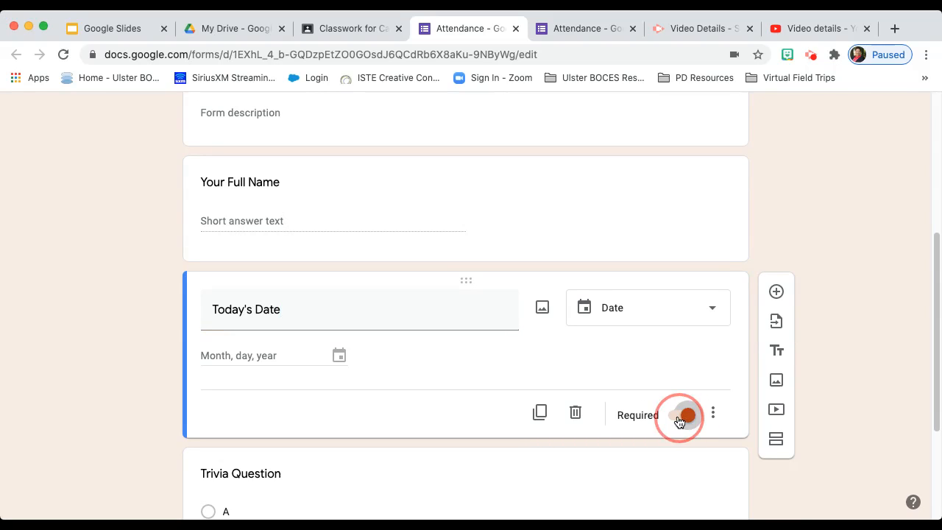
left_click(685, 419)
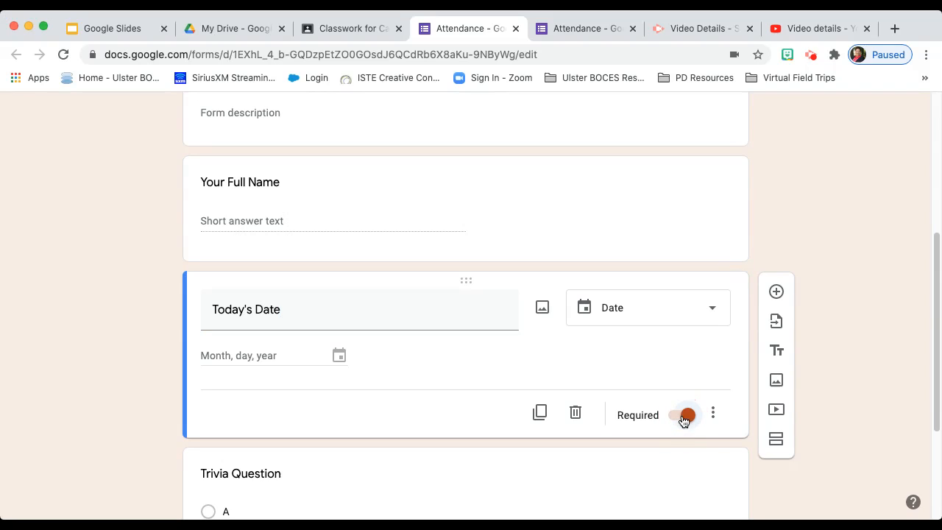
left_click(658, 249)
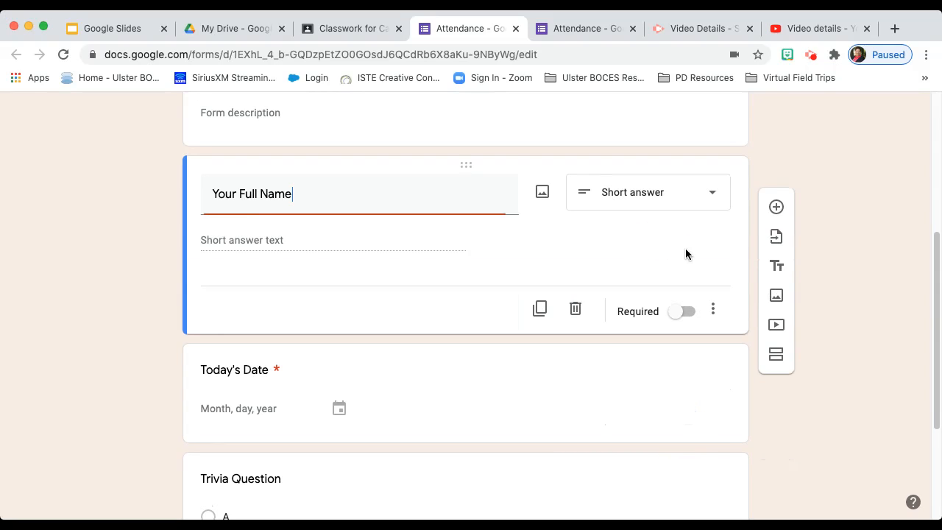
left_click(684, 312)
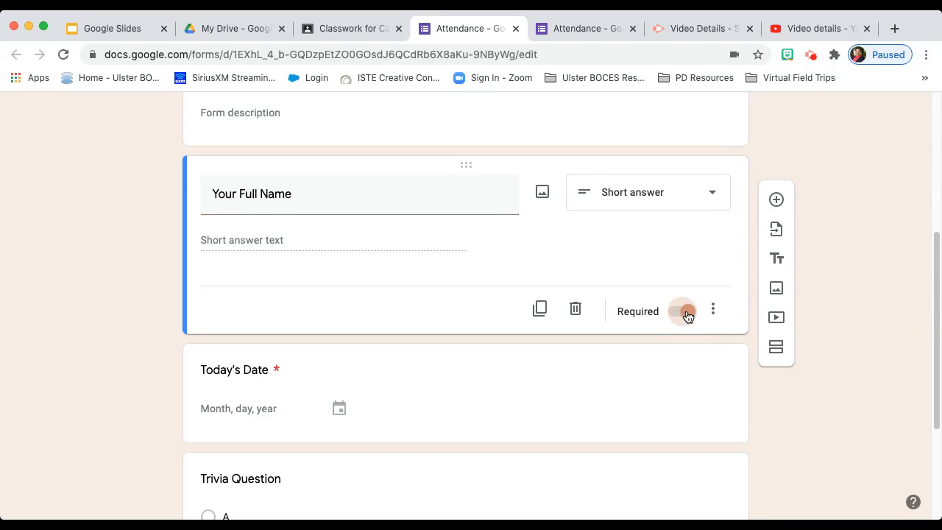
scroll(664, 395, "down", 3)
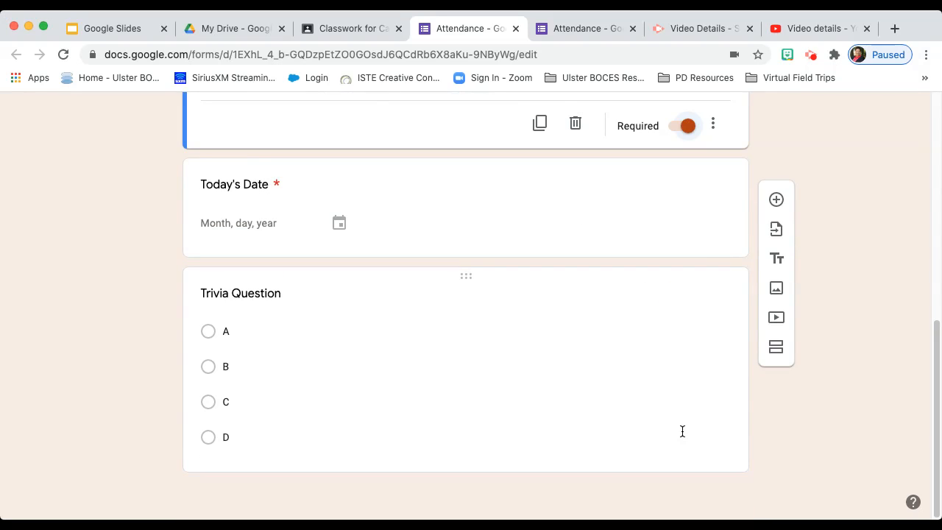
left_click(682, 431)
left_click(689, 486)
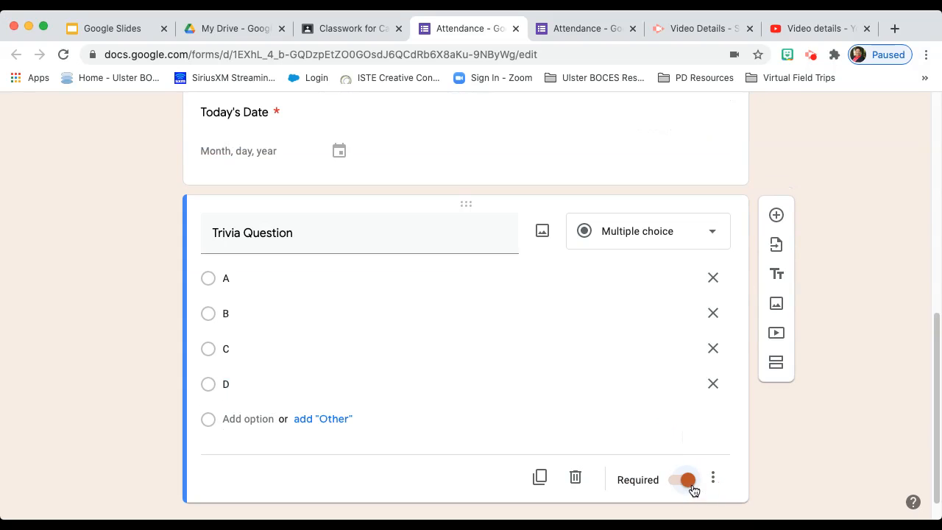
- In the form's presentation settings, turn off "Show link to submit another response"
scroll(651, 447, "up", 4)
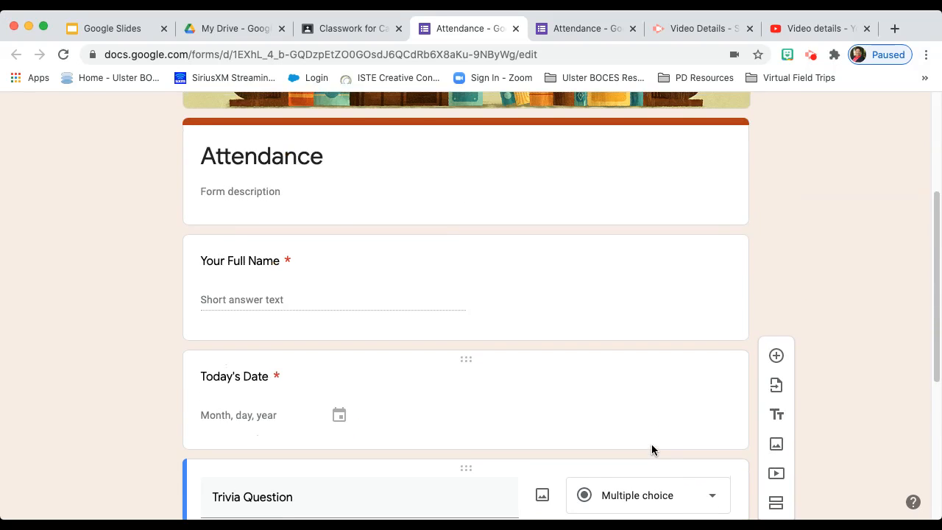
scroll(651, 445, "up", 3)
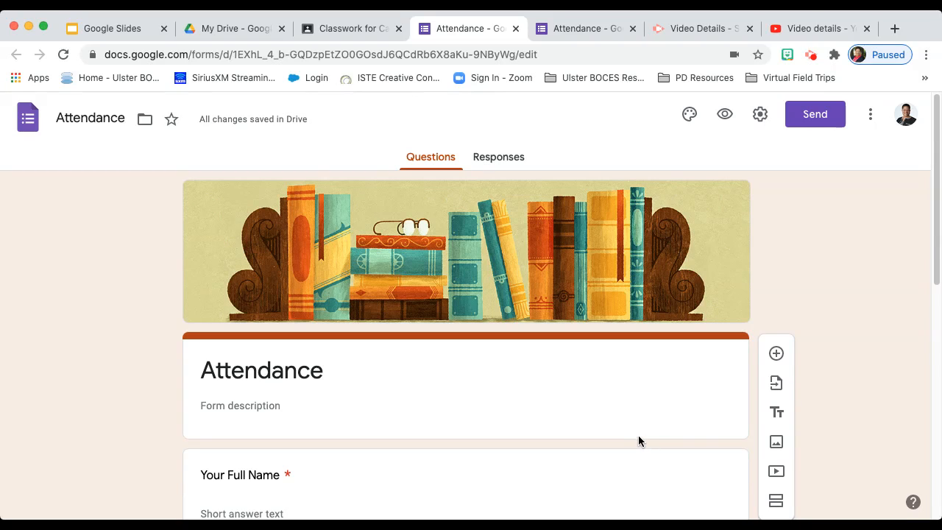
left_click(760, 117)
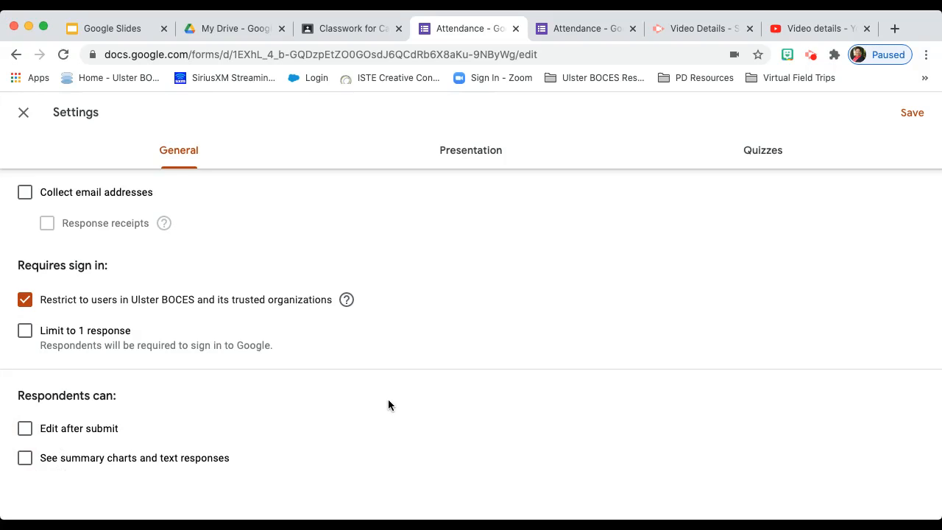
left_click(452, 164)
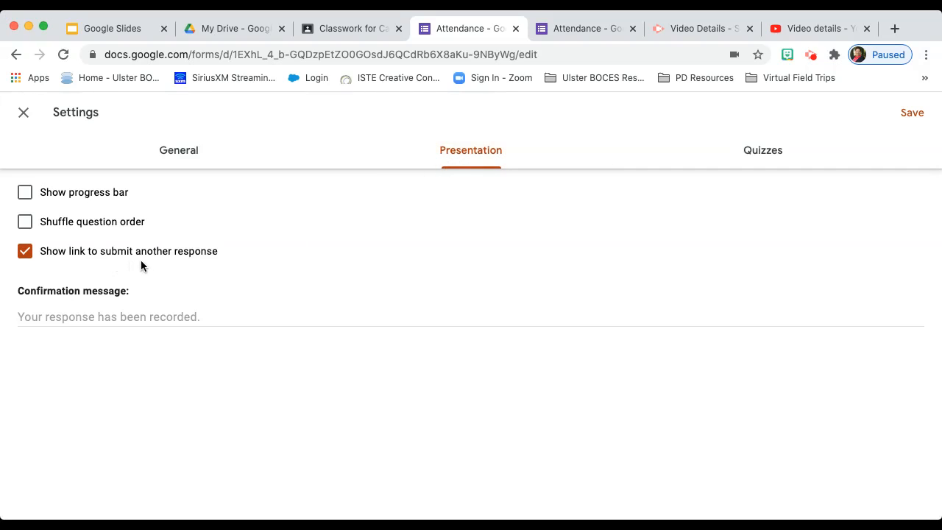
left_click(25, 254)
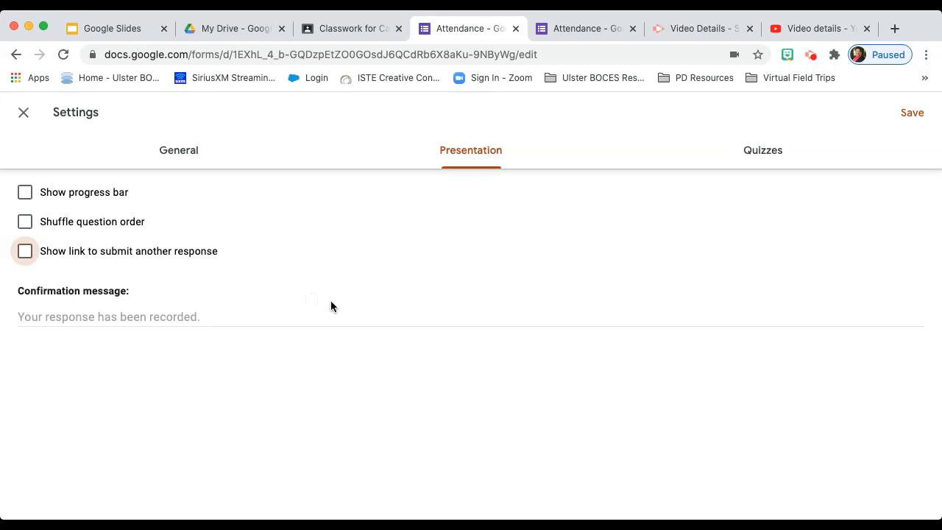
- Turn "Make this a quiz" on and back off, and save the form settings
left_click(741, 159)
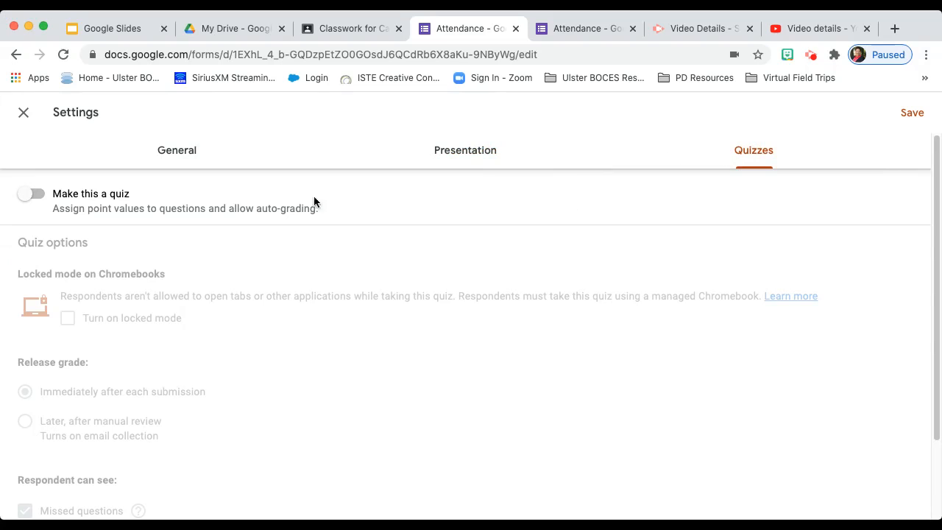
left_click(33, 196)
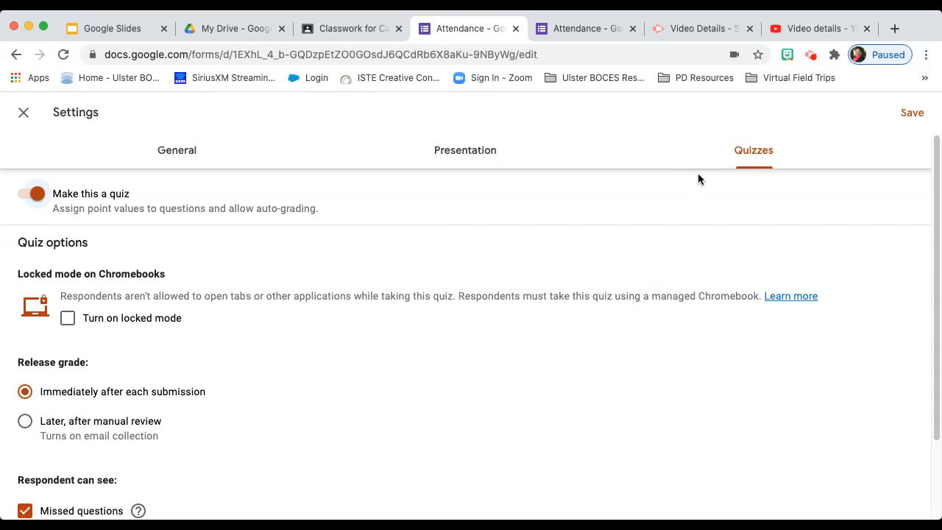
left_click(30, 194)
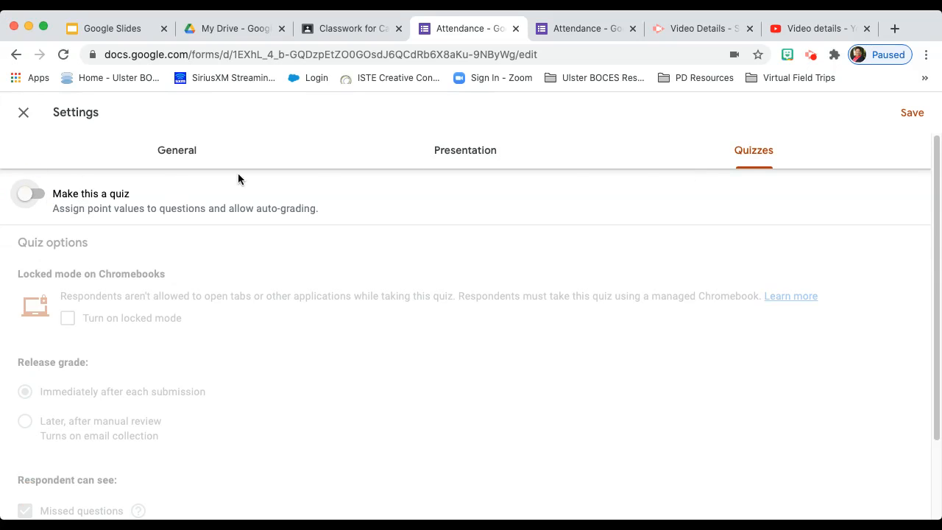
left_click(924, 117)
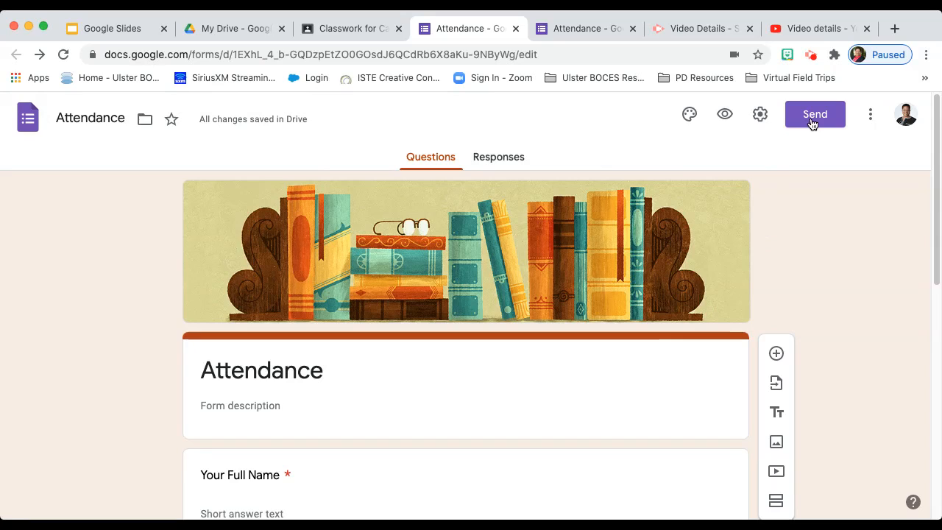
- Reload the Classroom classwork page and preview the form attached to the draft Attendance assignment
left_click(360, 28)
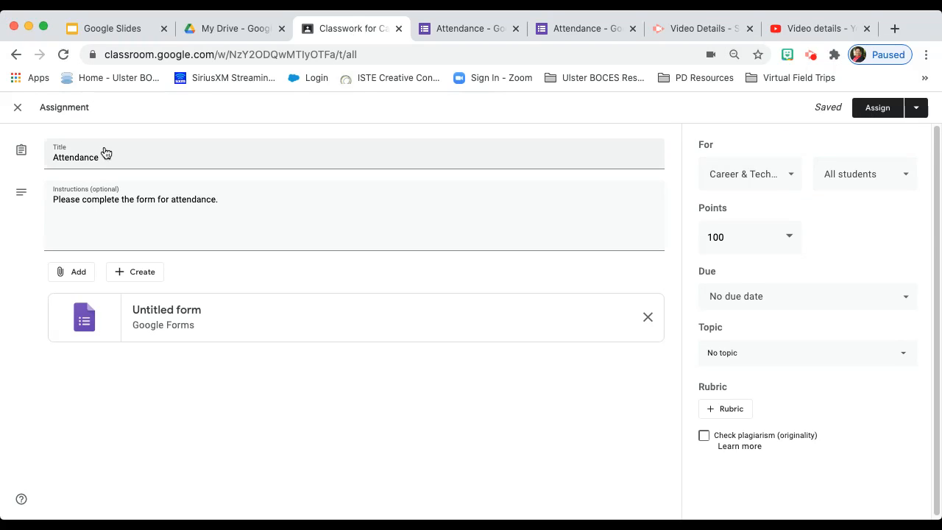
left_click(63, 55)
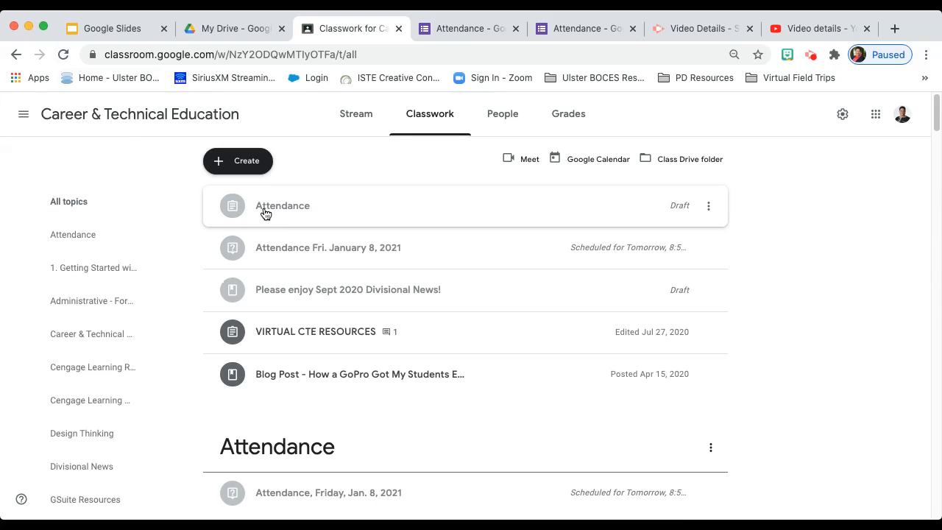
left_click(304, 220)
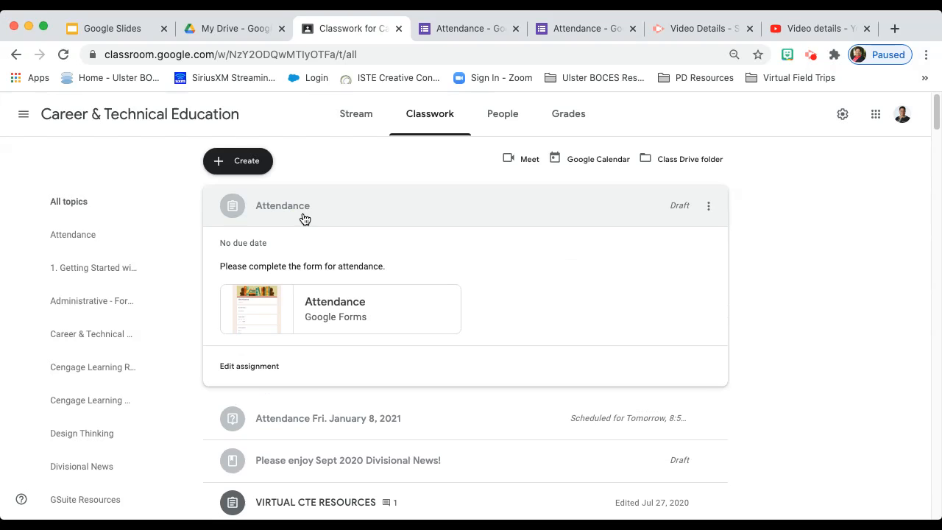
left_click(323, 321)
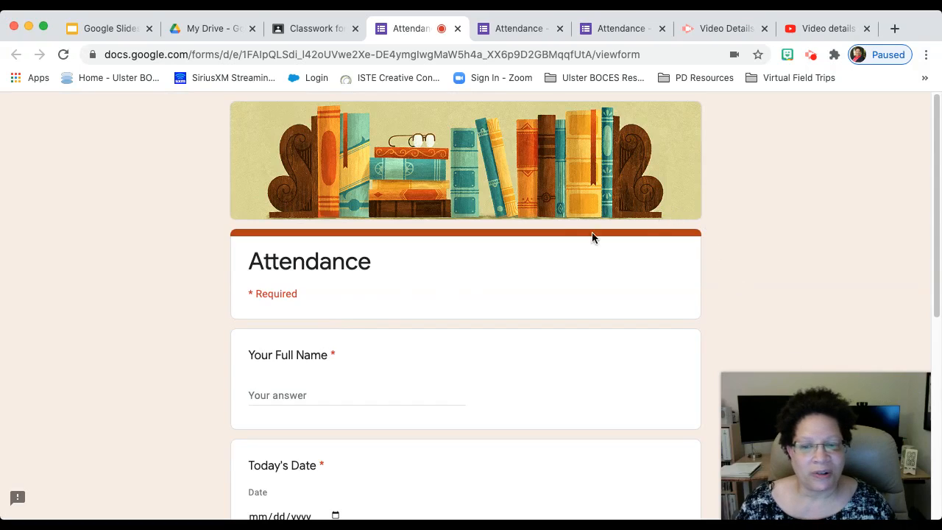
mouse_move(799, 368)
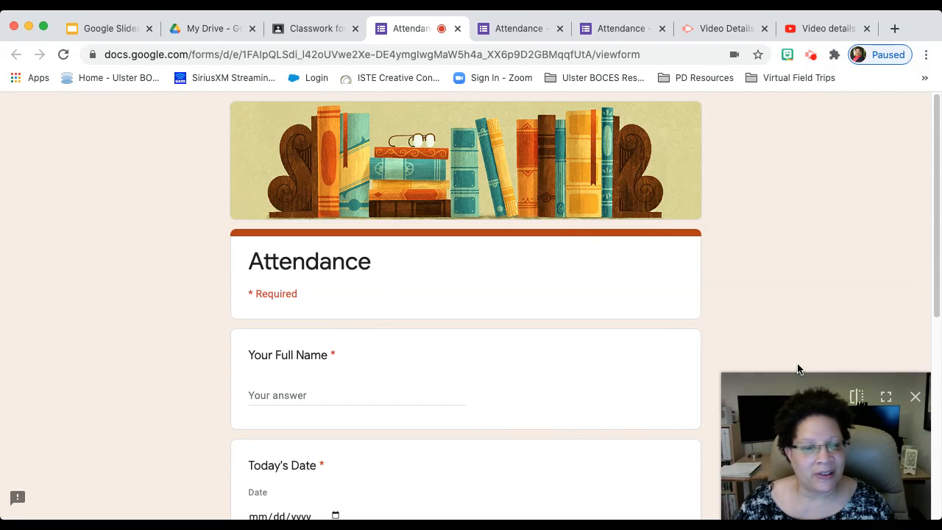
left_click(458, 28)
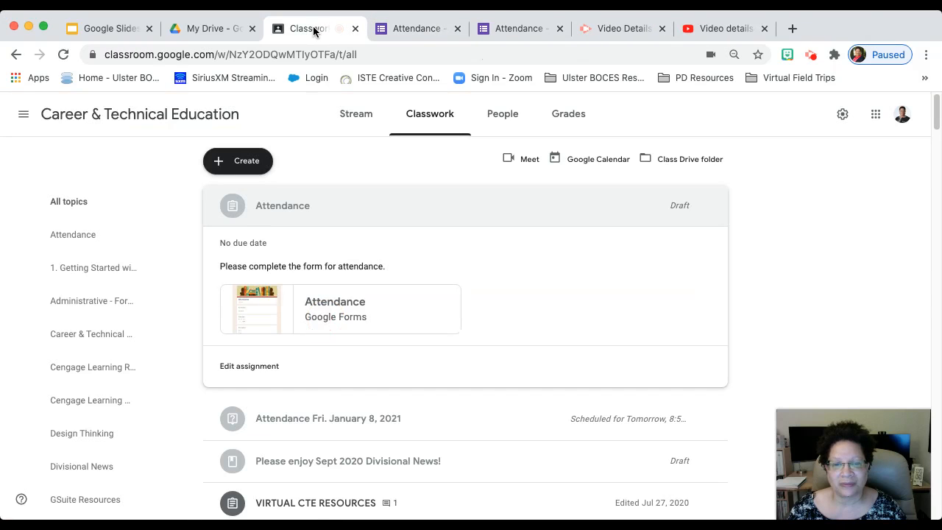
- Edit the draft Attendance assignment and schedule it for Jan 8, 2021 at 8:55 AM
scroll(517, 236, "down", 1)
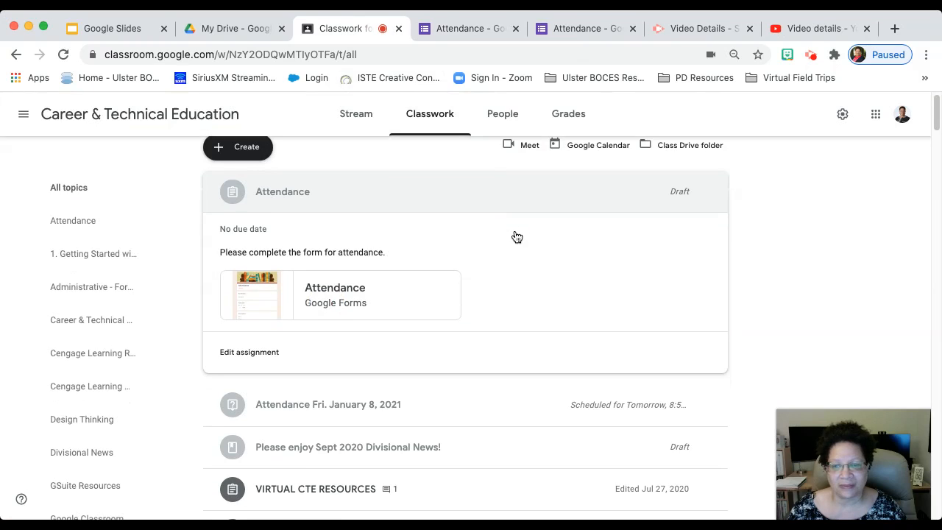
left_click(258, 351)
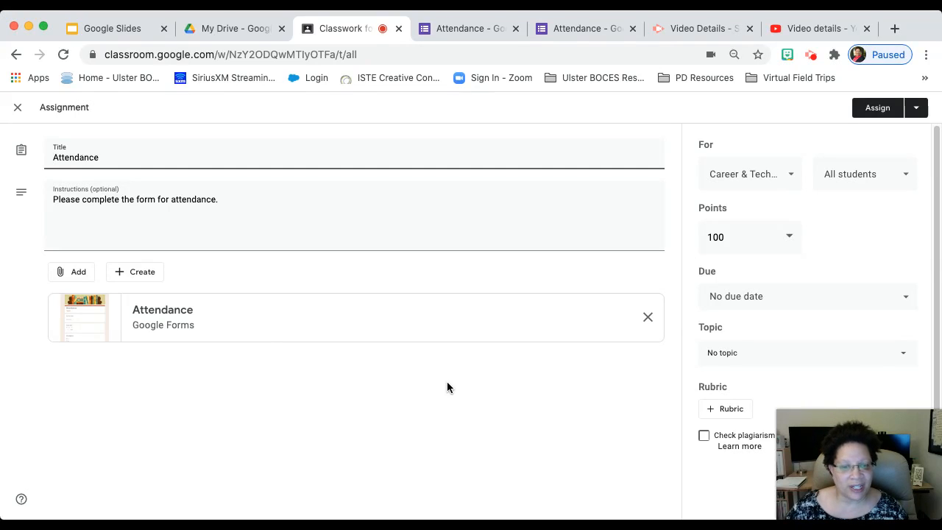
mouse_move(923, 429)
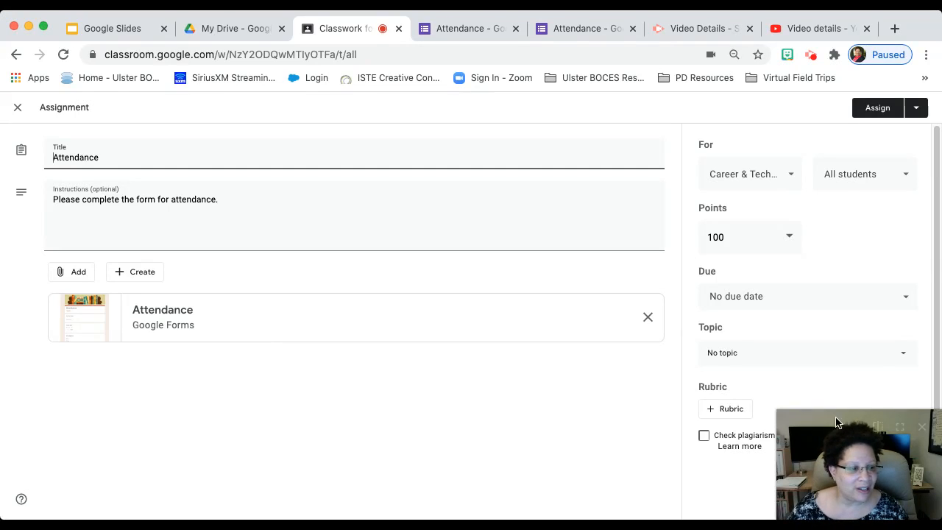
left_click(923, 429)
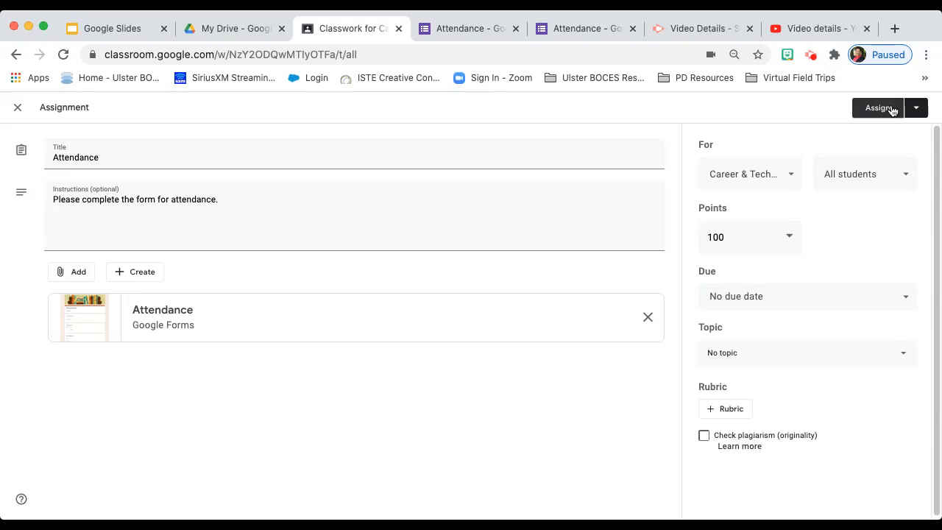
left_click(915, 111)
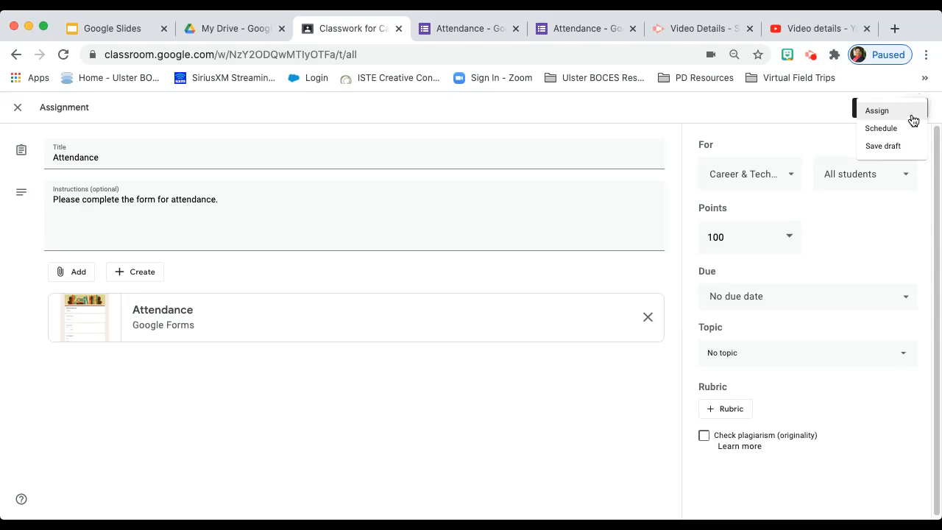
left_click(905, 129)
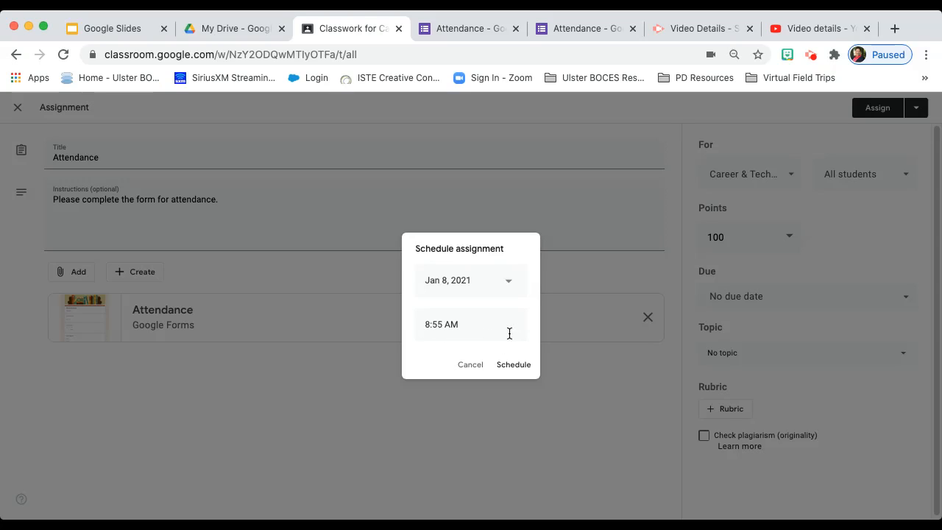
left_click(519, 365)
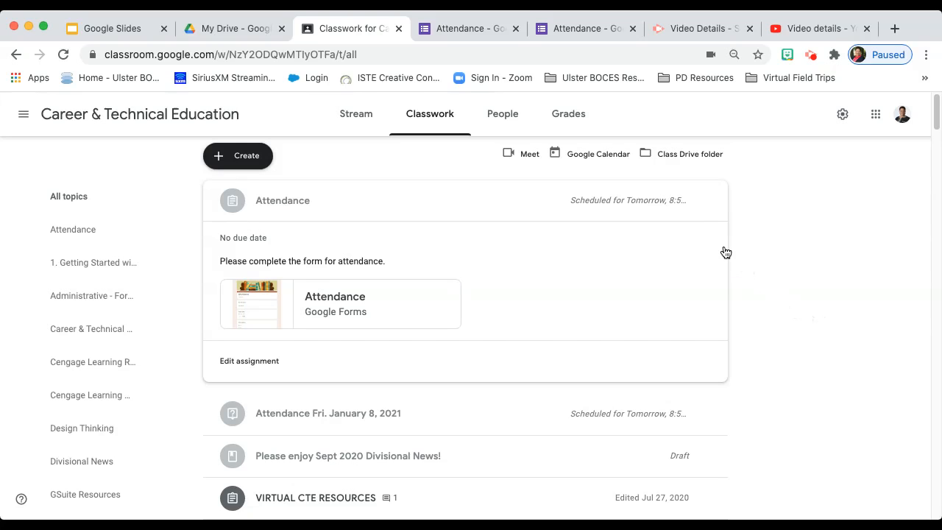
- Switch to the existing Attendance form dated Friday, January 8, 2021 and review the summary of its responses
left_click(572, 29)
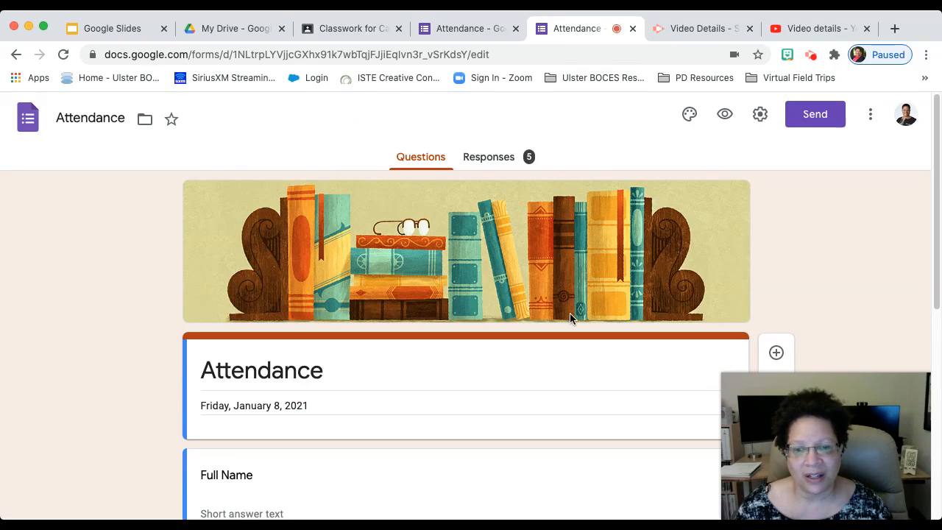
left_click(512, 161)
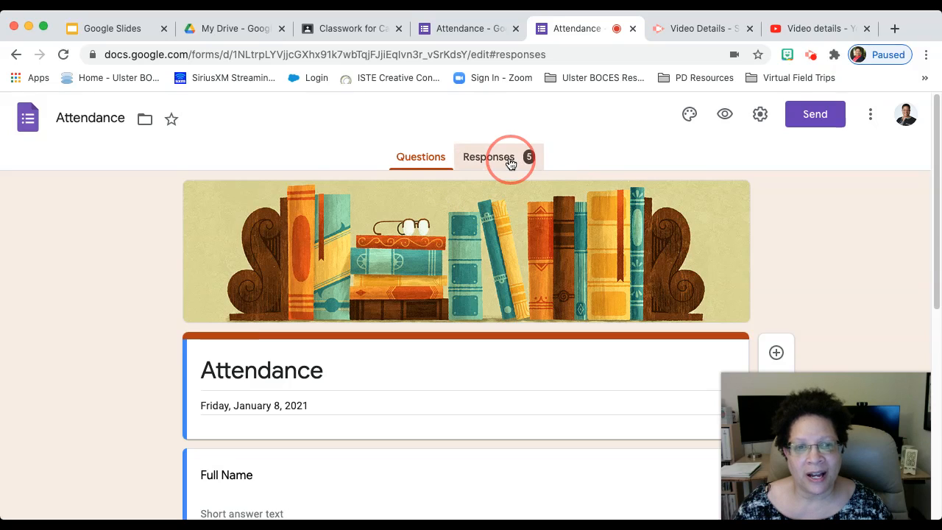
scroll(500, 286, "down", 2)
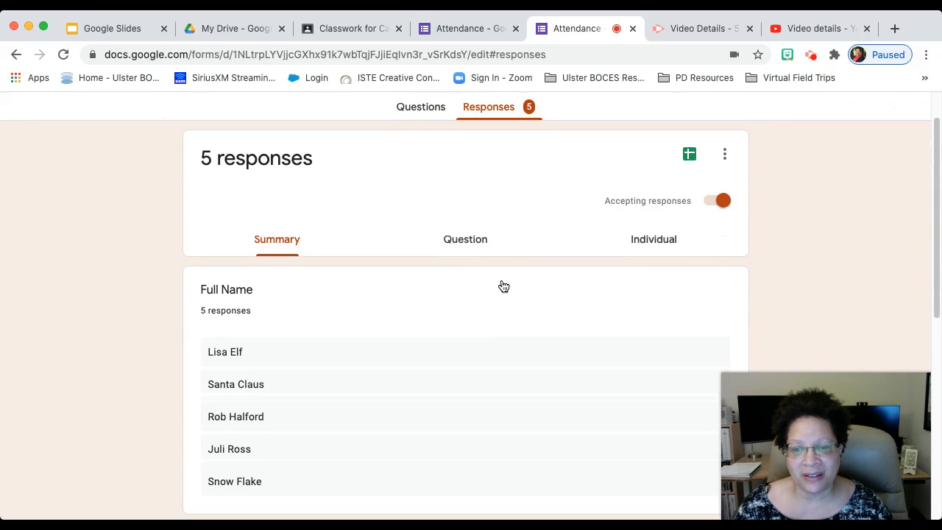
scroll(506, 284, "down", 5)
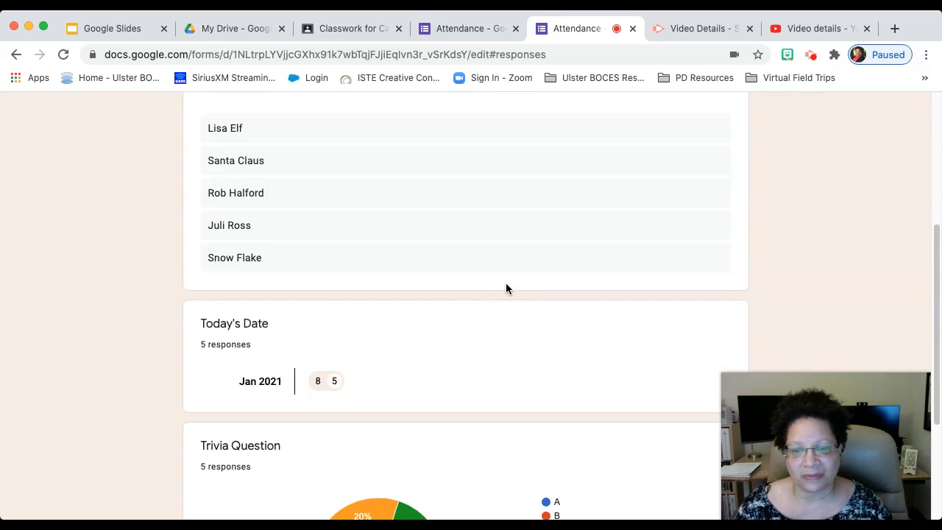
scroll(506, 289, "down", 3)
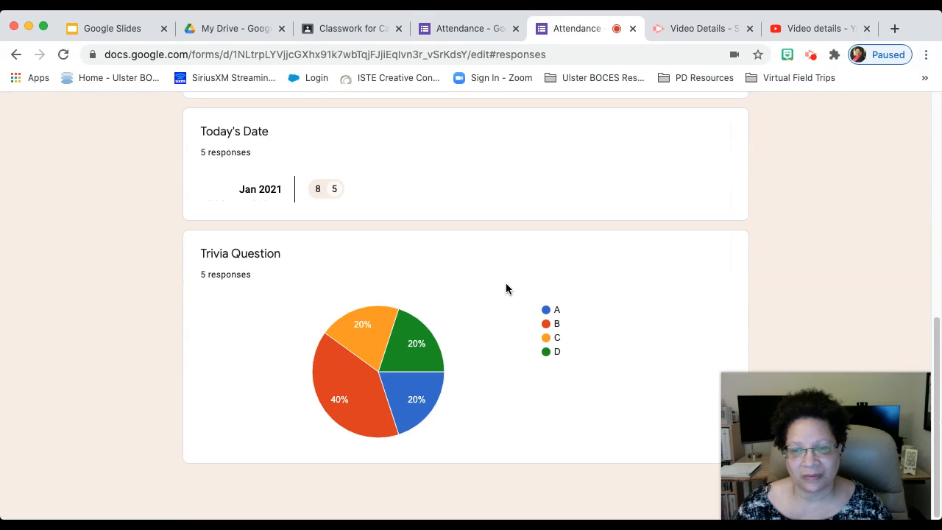
scroll(505, 289, "up", 10)
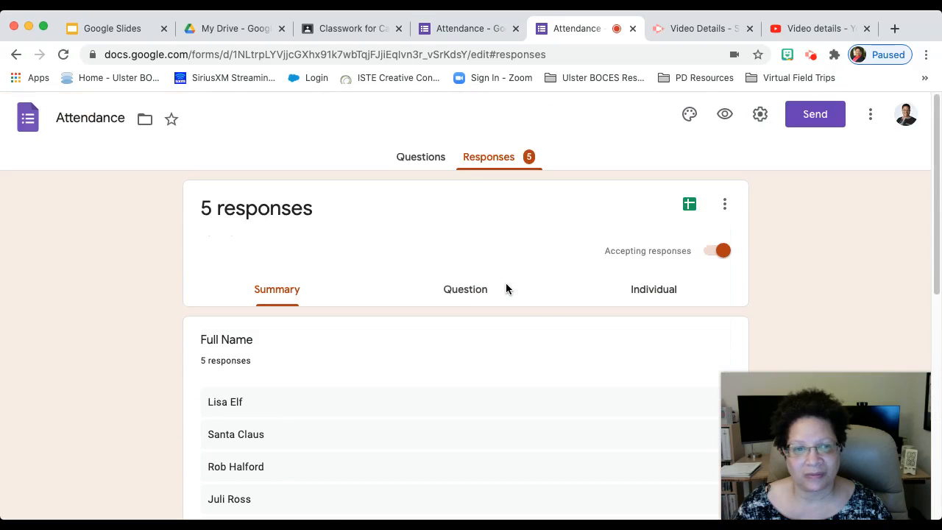
left_click(918, 396)
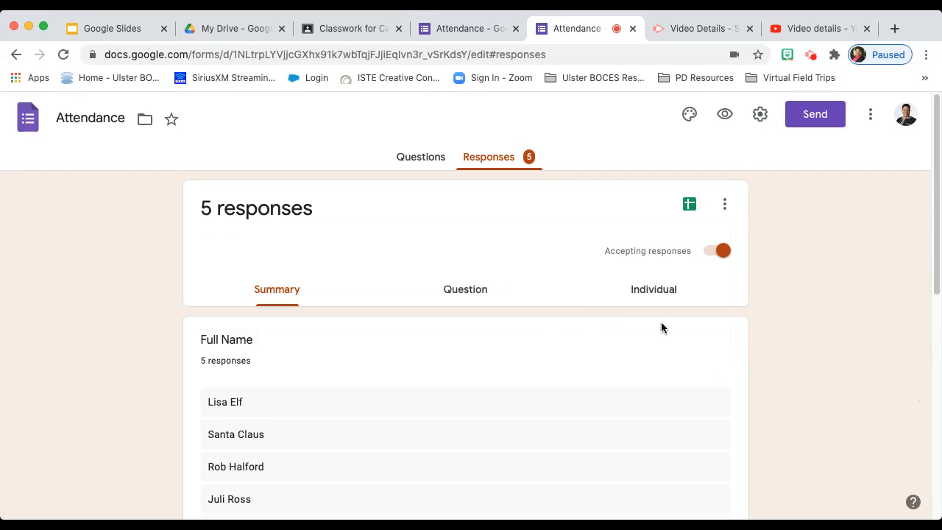
- View the Attendance form's responses by question and look through the Full Name answers
left_click(462, 289)
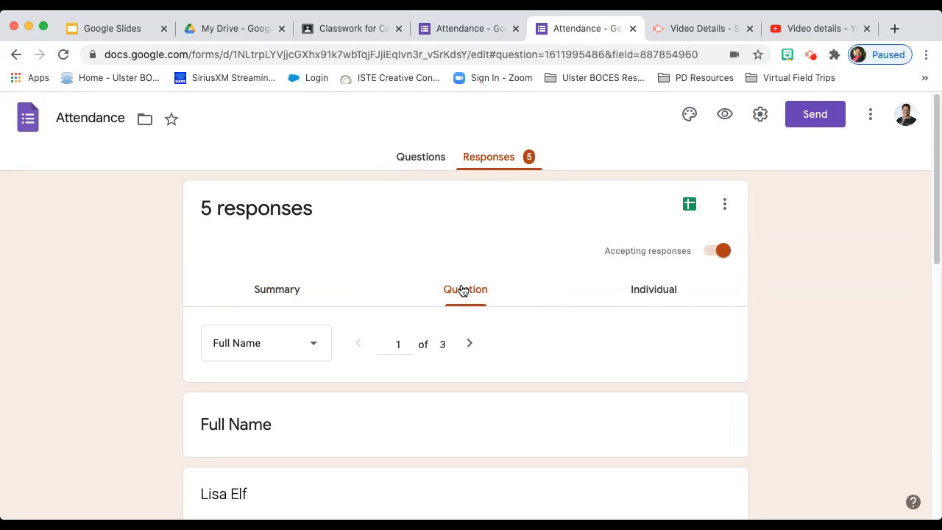
scroll(462, 289, "down", 6)
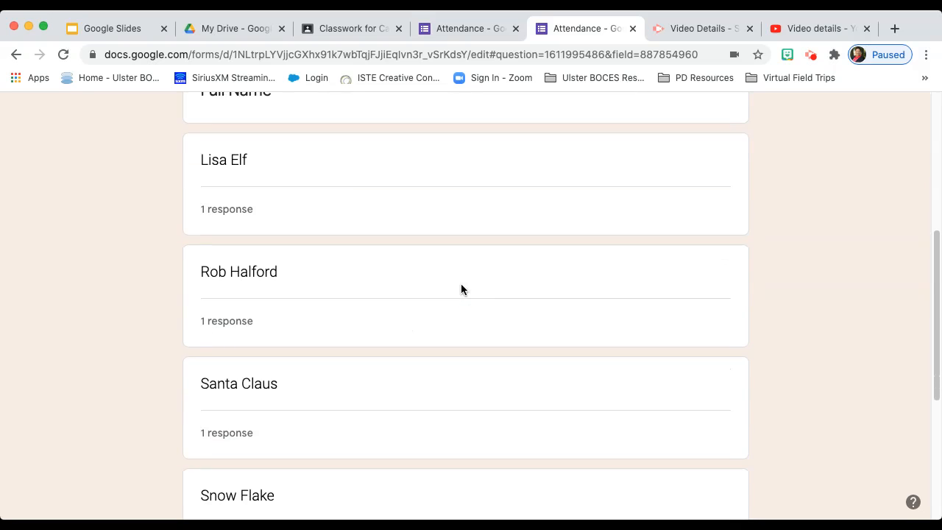
scroll(460, 290, "down", 3)
scroll(461, 289, "up", 10)
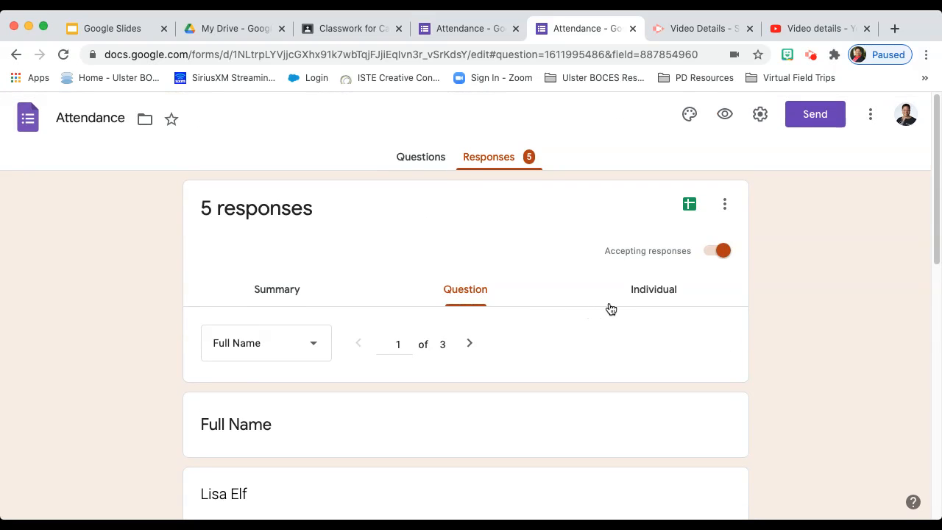
- View the Attendance form's individual responses and read through the first student's full submission
left_click(633, 306)
scroll(633, 306, "down", 3)
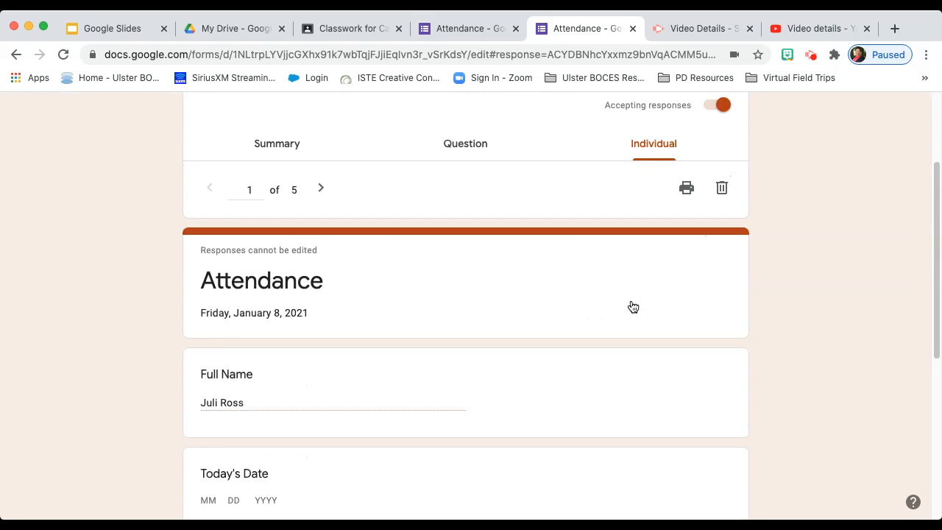
scroll(633, 306, "down", 4)
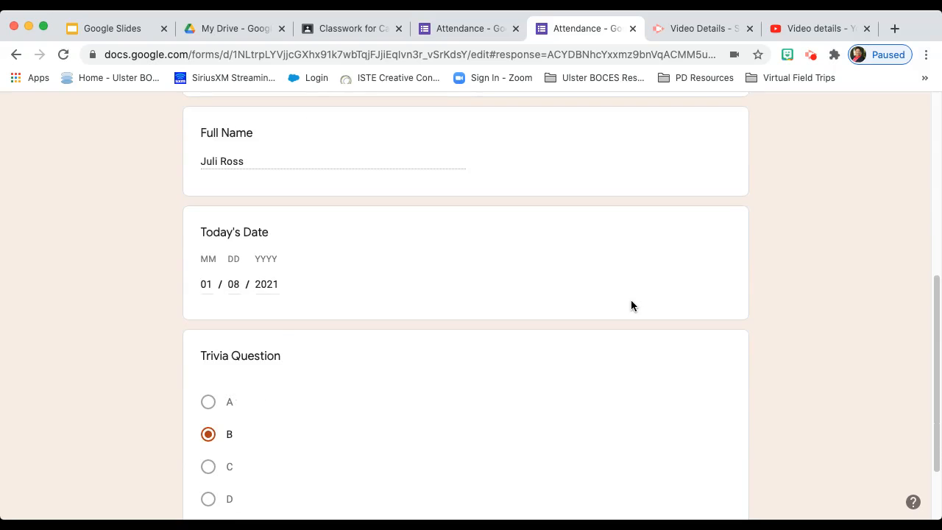
scroll(630, 301, "down", 1)
scroll(631, 301, "up", 6)
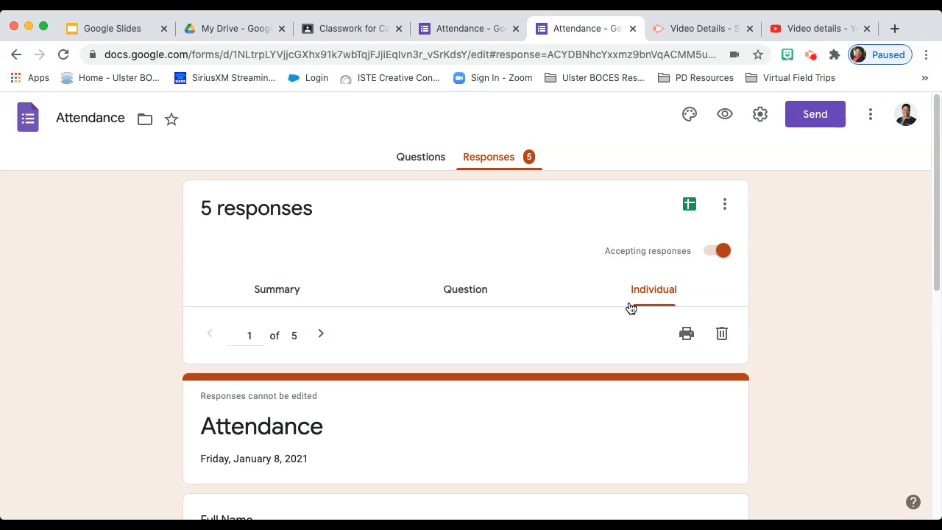
- Open the Attendance form's responses as a spreadsheet in Google Sheets
left_click(689, 206)
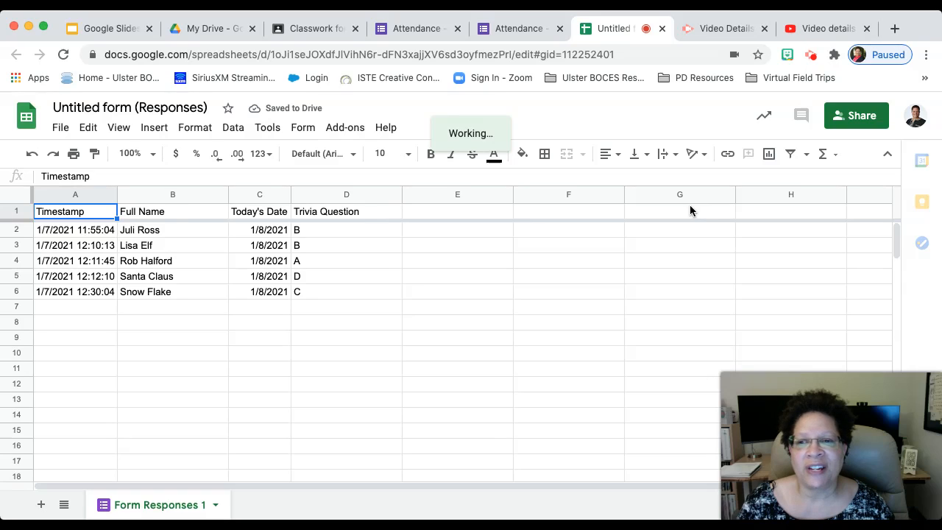
mouse_move(928, 394)
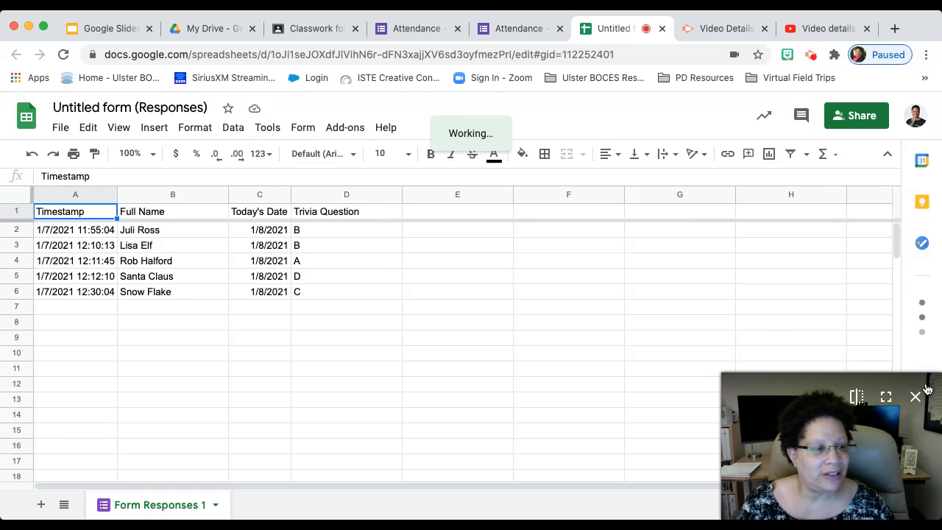
left_click(915, 396)
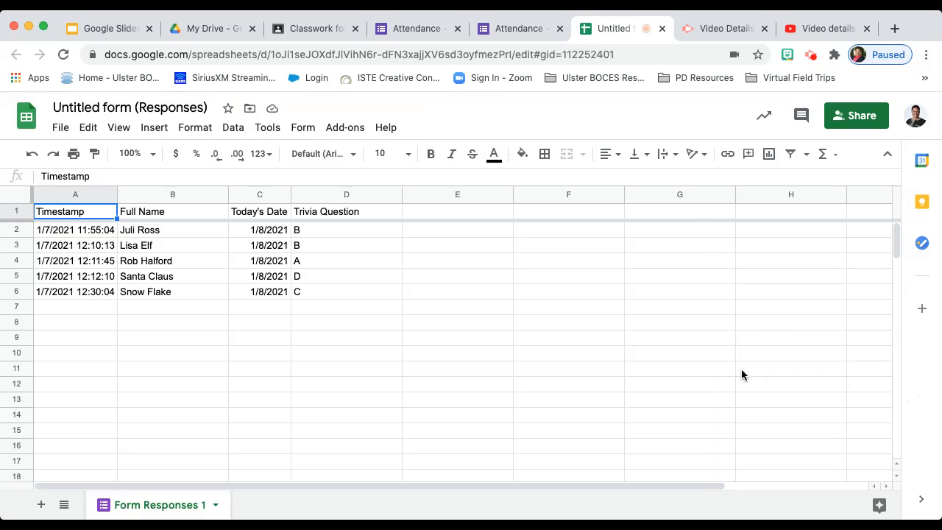